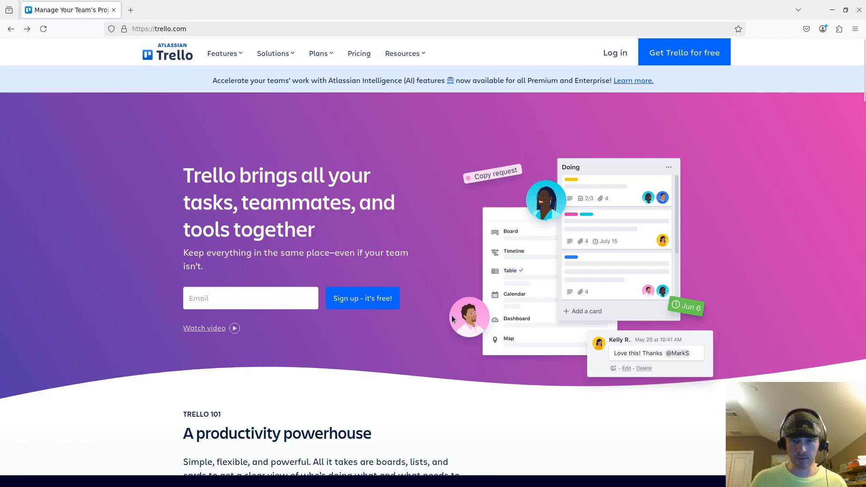
Look over the Trello homepage and open the free sign-up form, dismissing the saved-password suggestion
scroll(458, 366, down, 1)
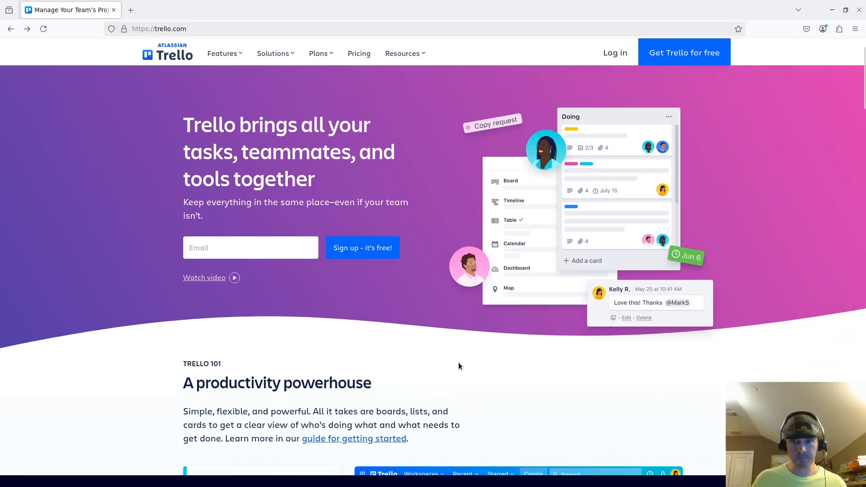
scroll(460, 357, up, 1)
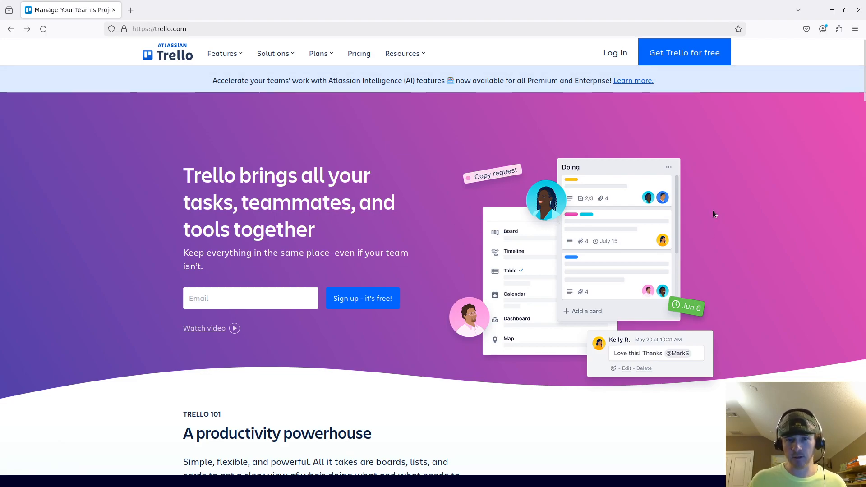
scroll(717, 185, down, 4)
scroll(735, 176, down, 3)
scroll(721, 193, up, 7)
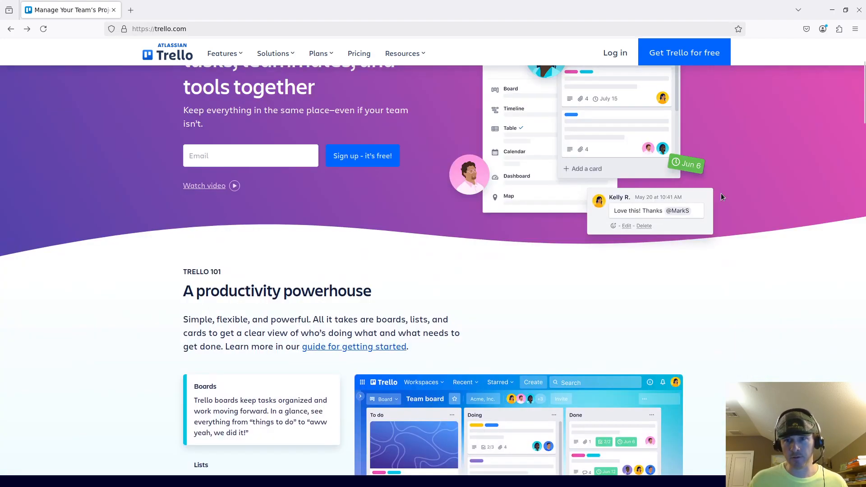
click(679, 57)
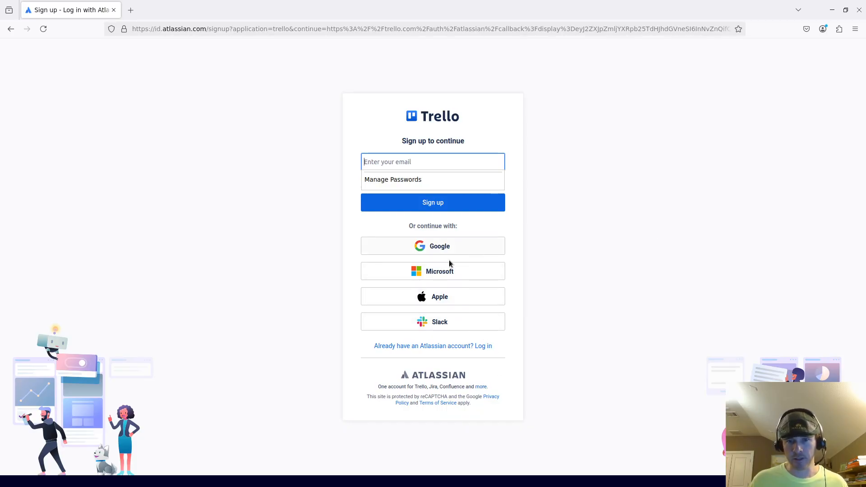
click(615, 221)
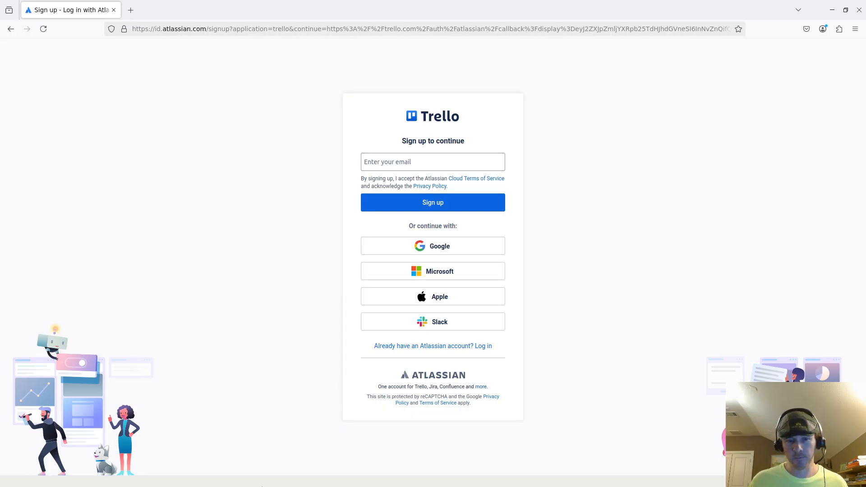
Switch to the signed-in Trello browser window and try pink and orange backgrounds on My Trello board before setting it to solid blue
click(167, 481)
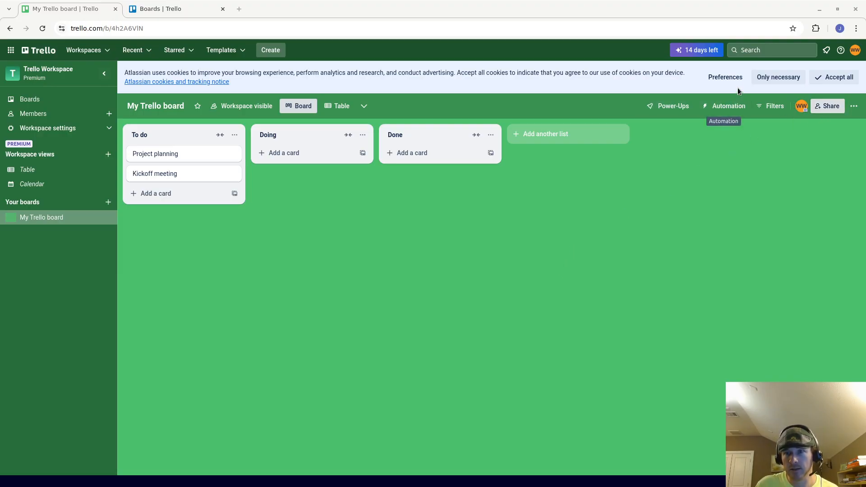
click(854, 106)
click(751, 209)
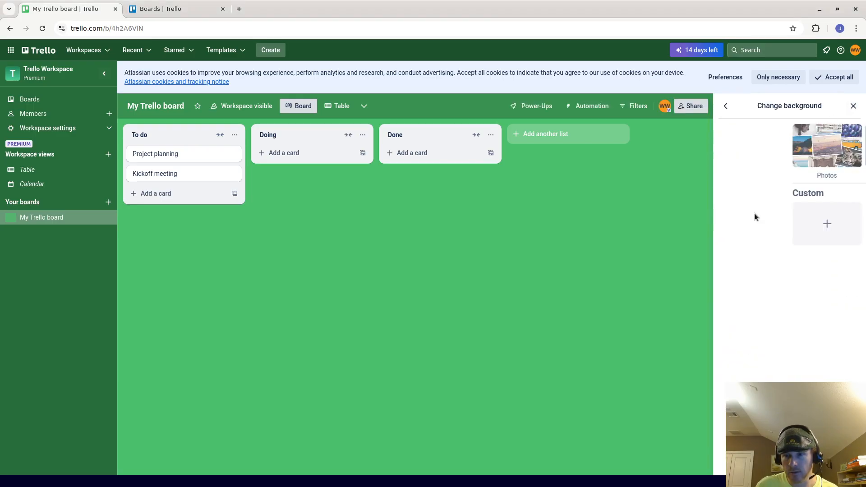
click(825, 145)
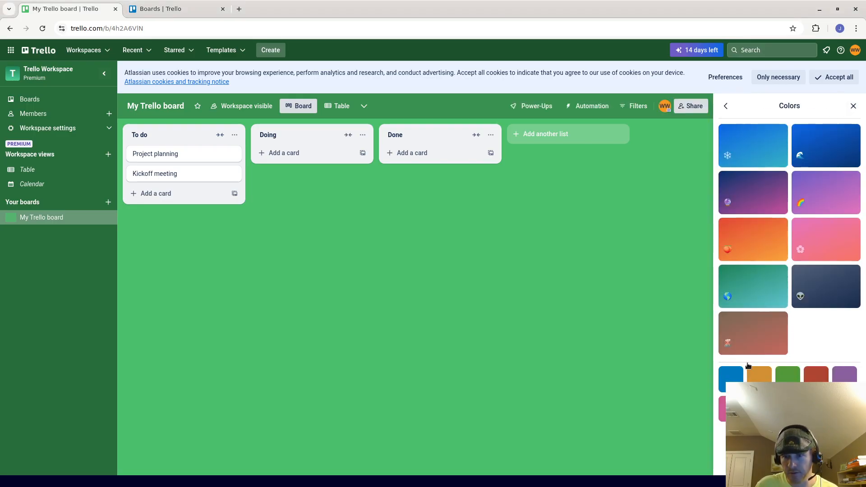
click(722, 408)
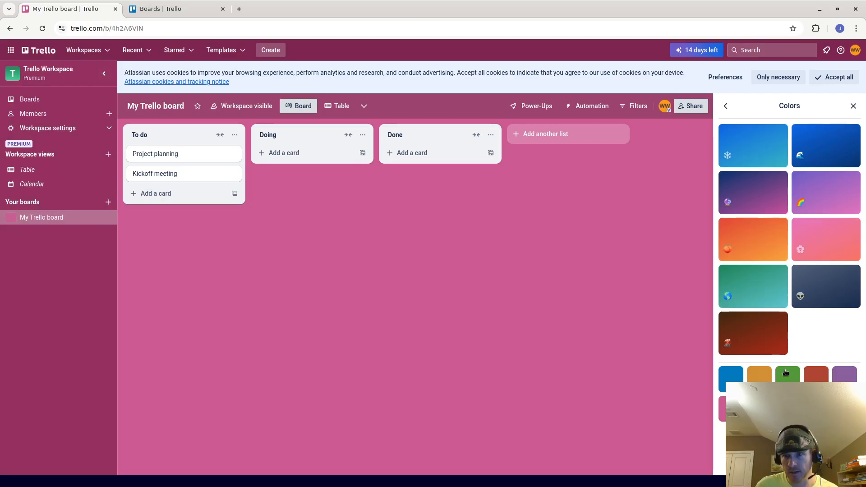
click(767, 378)
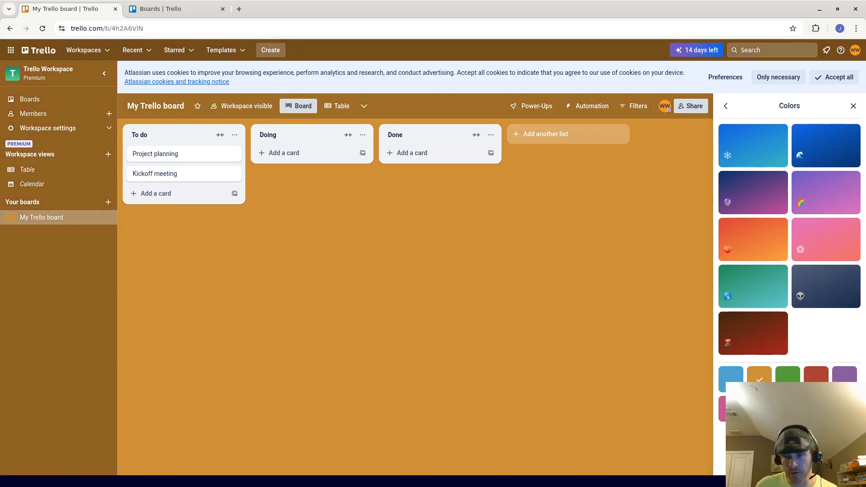
click(730, 378)
click(852, 106)
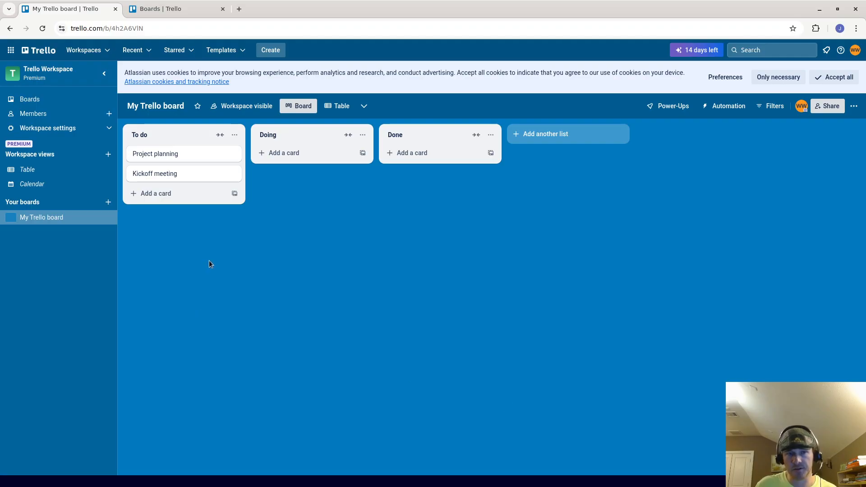
Look over the Boards overview and preview the Daily Task Management Template, closing its introduction and description
click(176, 10)
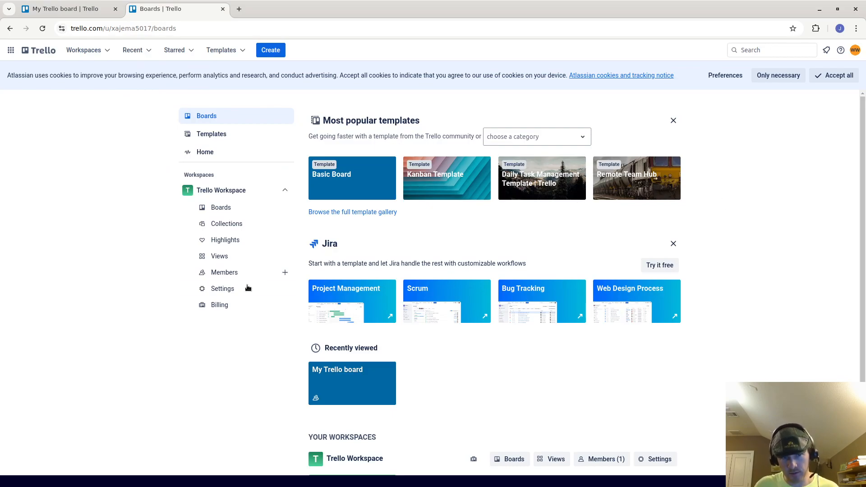
scroll(512, 218, down, 2)
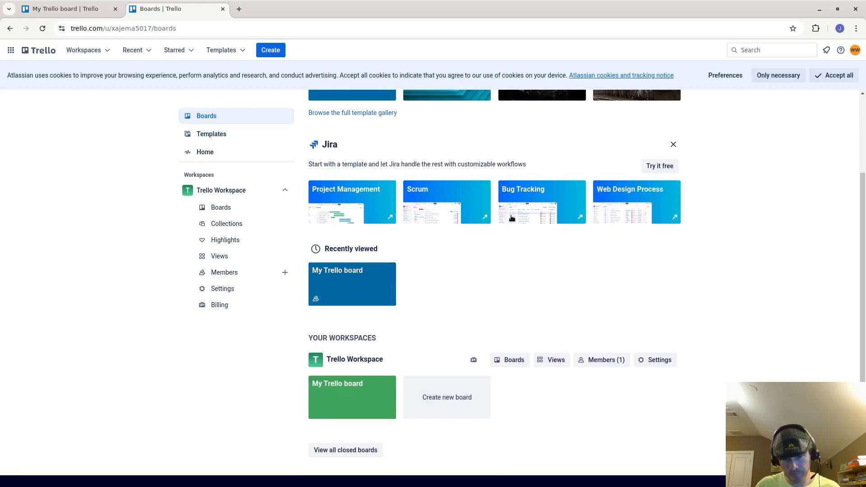
scroll(737, 228, up, 2)
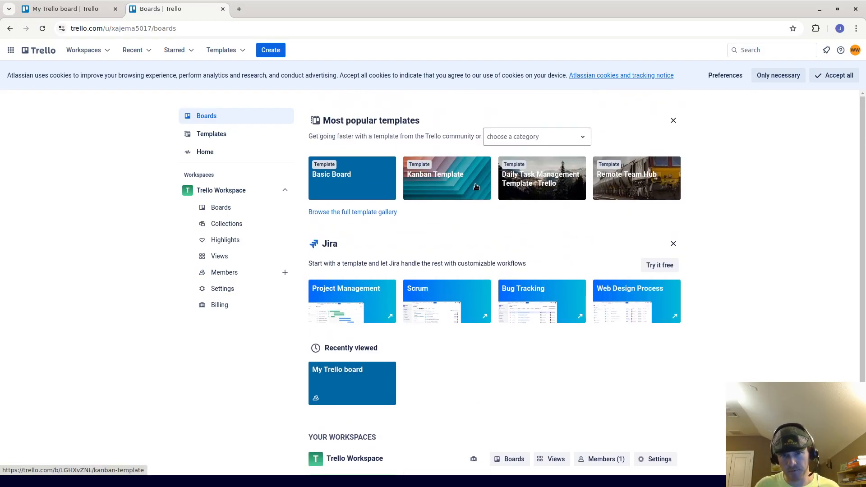
click(560, 189)
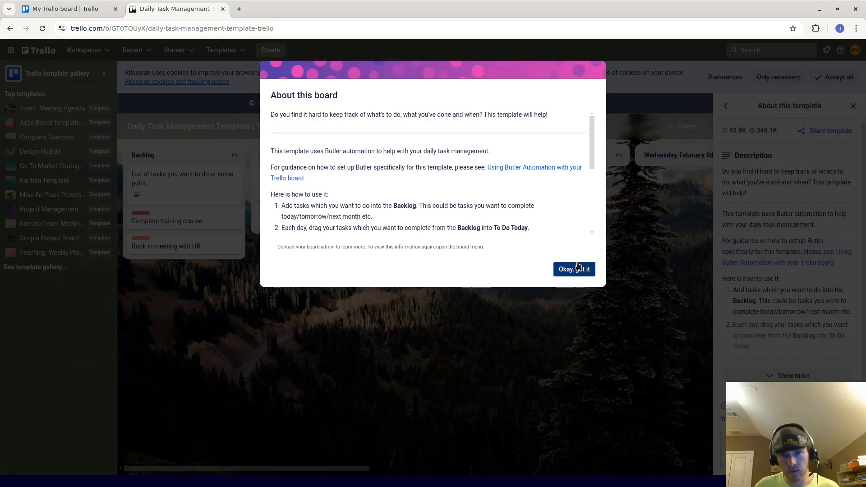
click(578, 267)
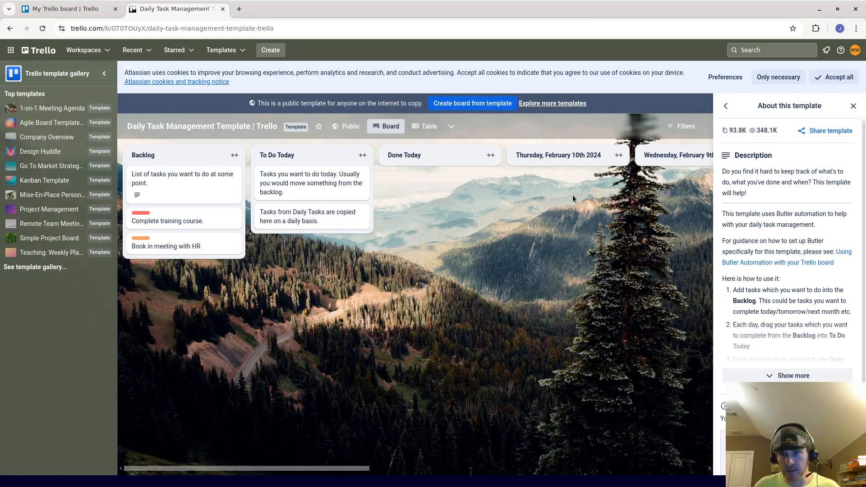
click(852, 106)
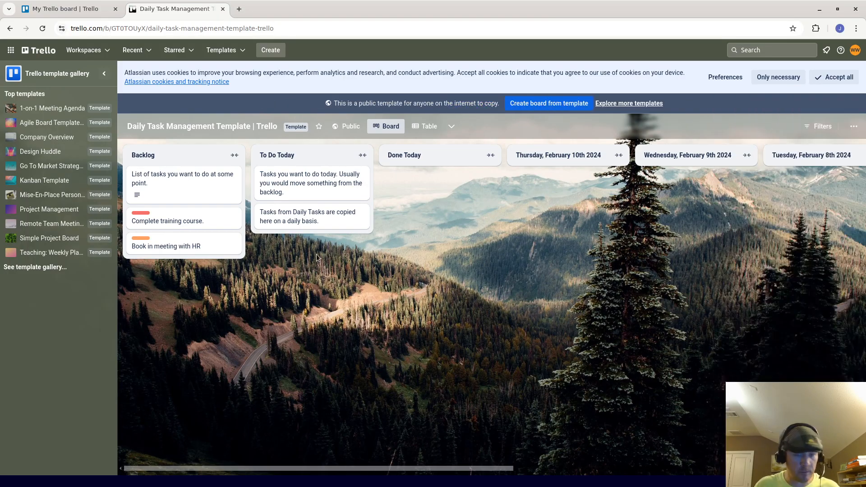
Return to the Boards overview and create a board titled "GTD board" with the pale blue background
click(92, 51)
click(38, 50)
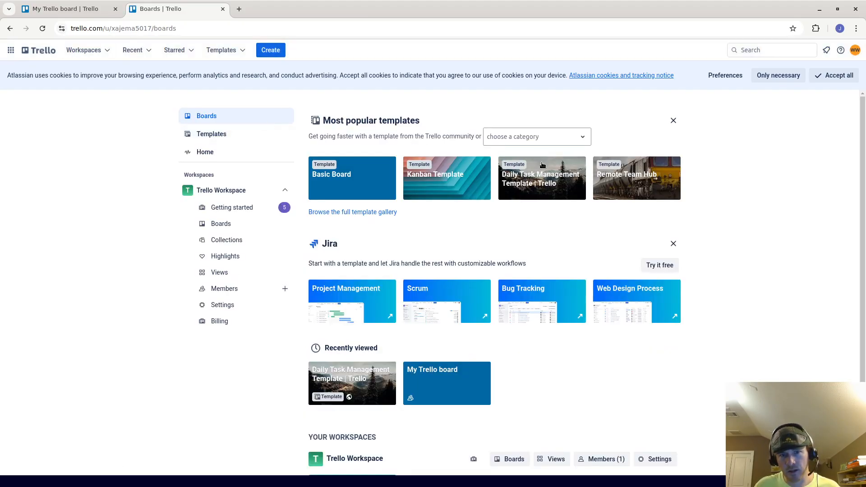
scroll(669, 198, down, 1)
scroll(669, 197, down, 1)
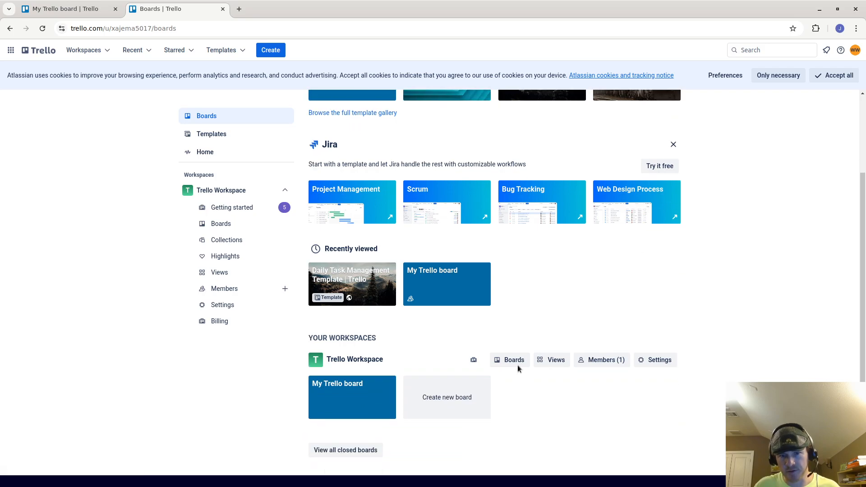
click(472, 404)
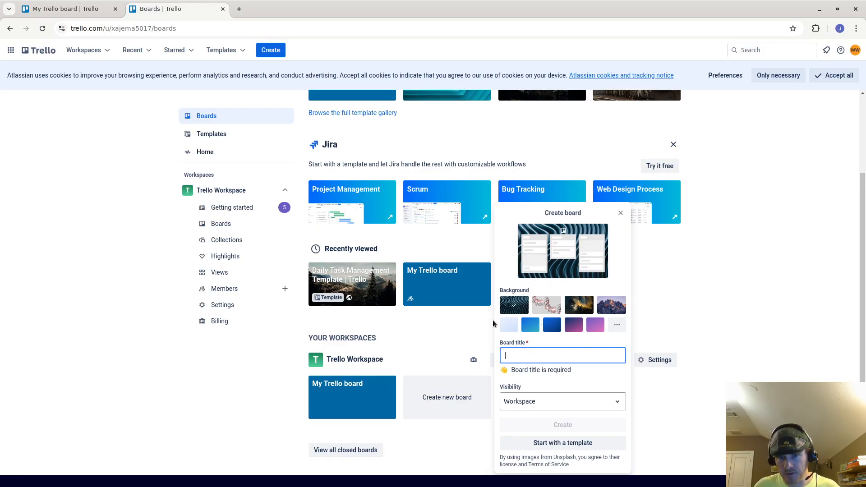
click(505, 326)
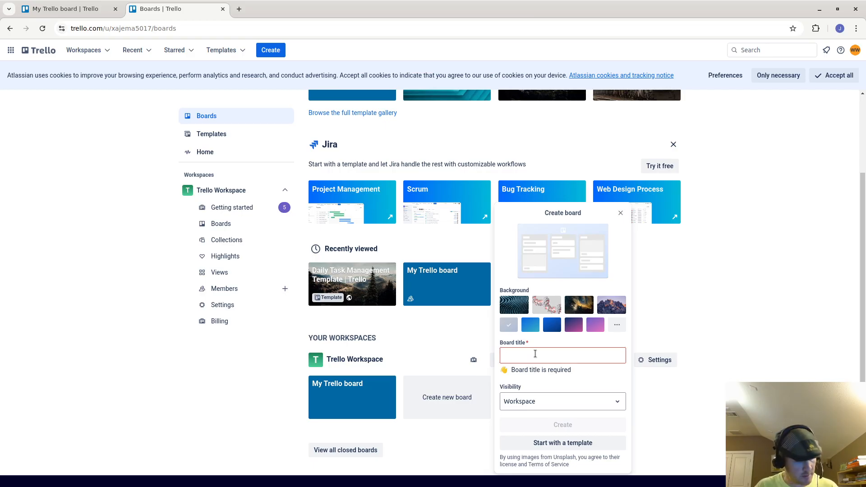
text(GTD)
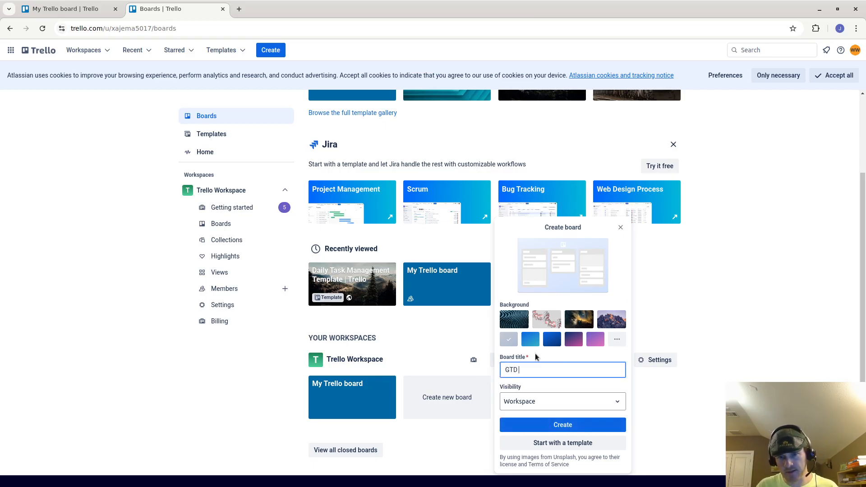
text( Board)
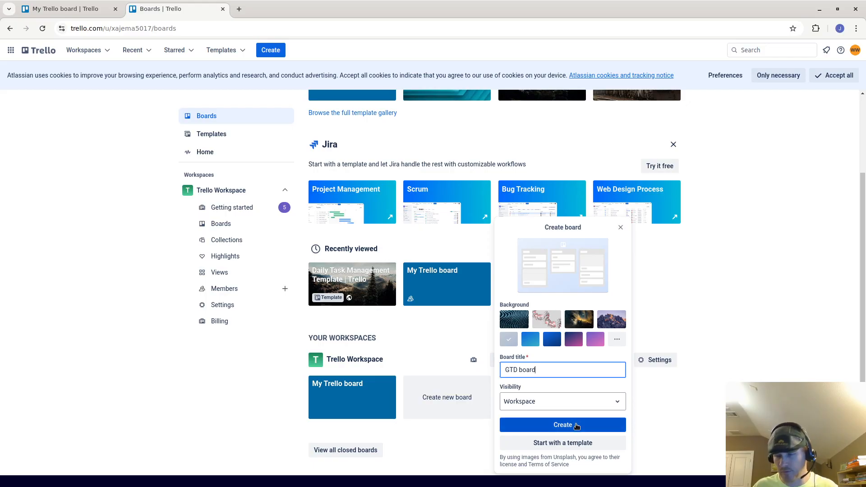
click(576, 425)
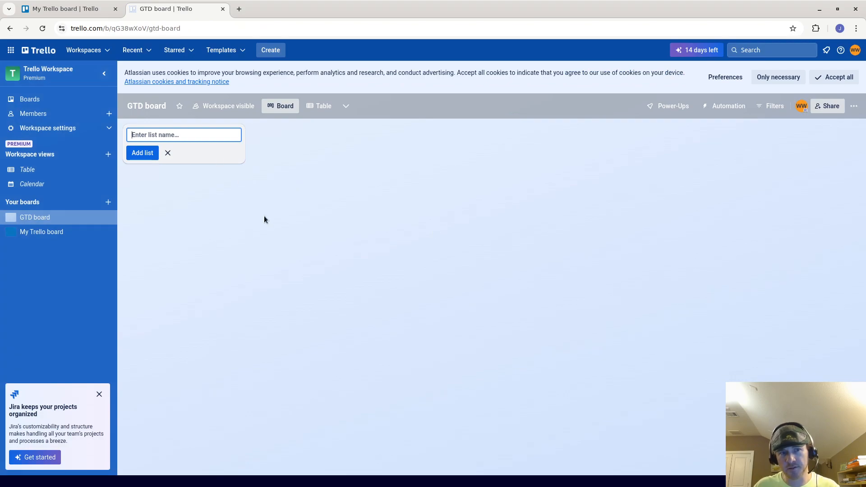
Add three lists to the GTD board, named "To Dos", "Doing Now" and "Done"
click(288, 251)
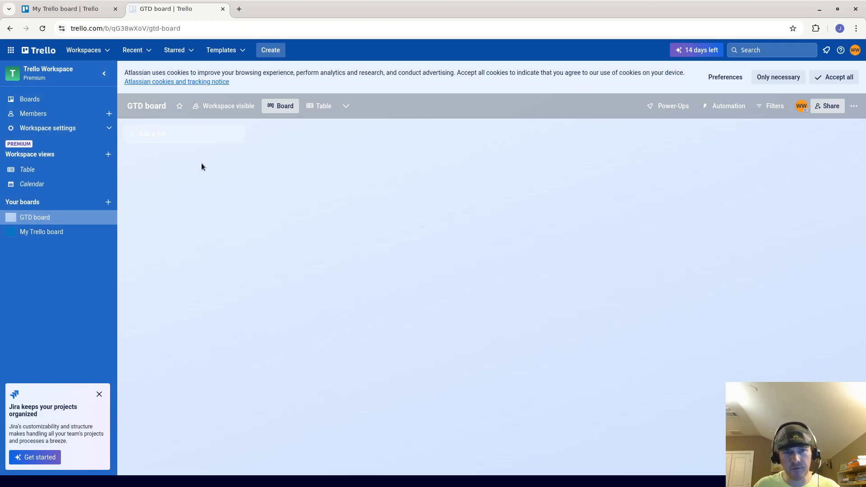
click(180, 137)
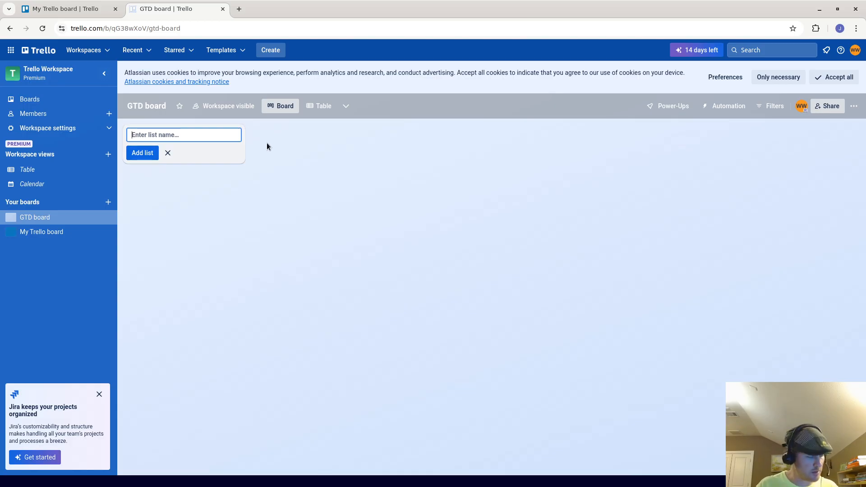
text(To )
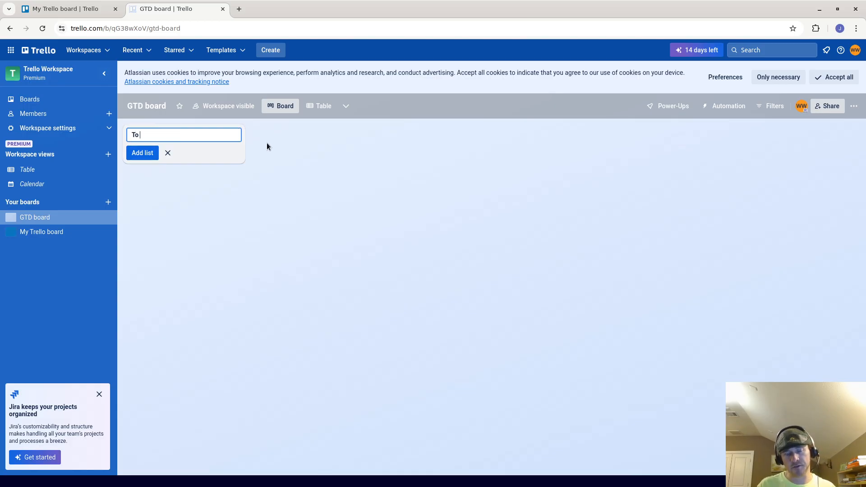
text(Dos)
key(Return)
text(Doing Now)
key(Return)
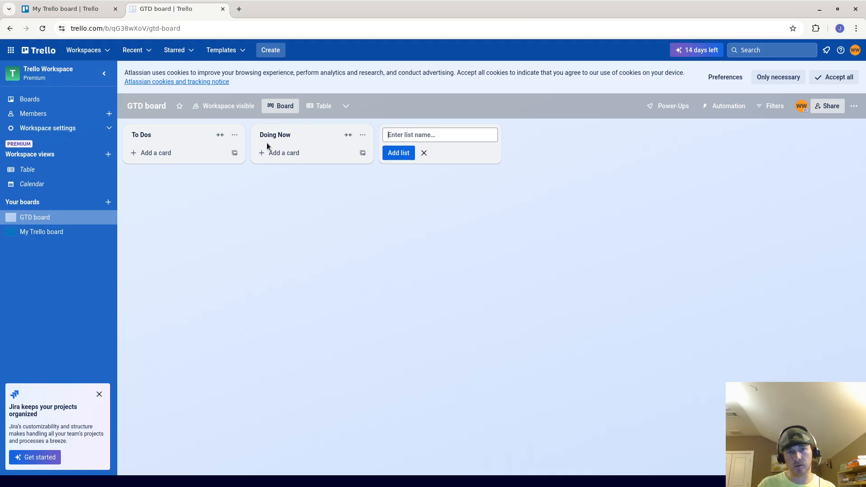
text(Done)
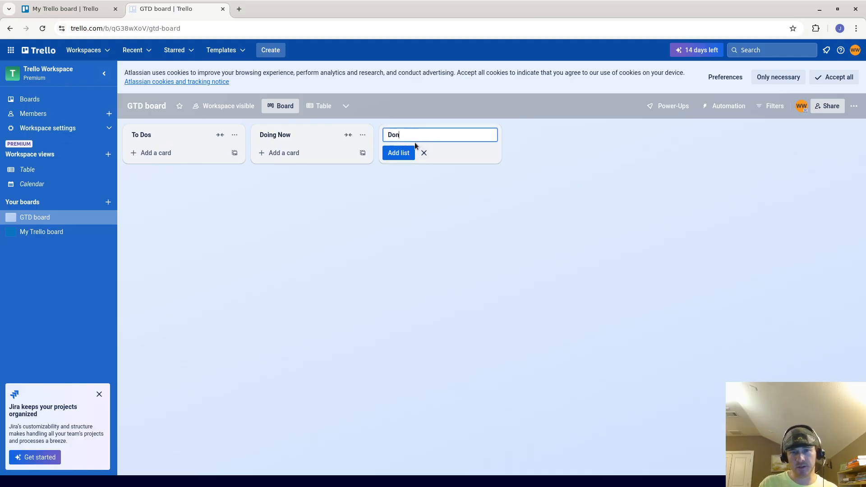
key(Return)
click(481, 293)
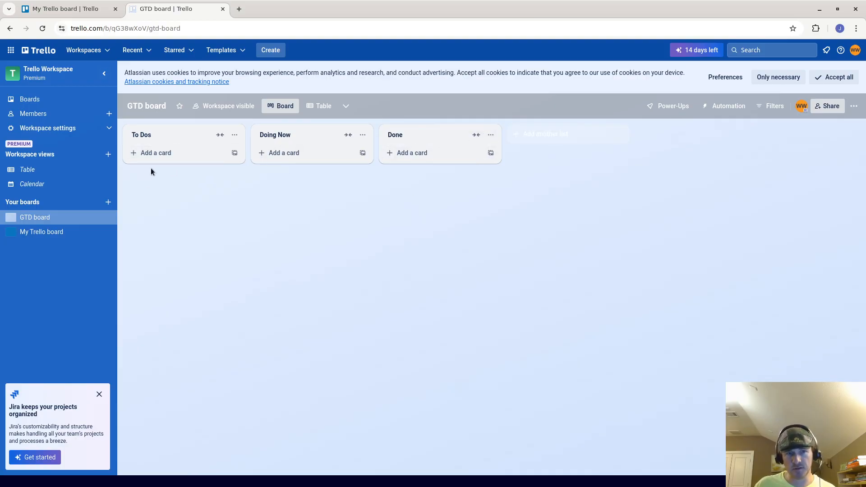
Move the To Dos list behind Done and back to the front of the board, twice
drag(167, 133, 545, 139)
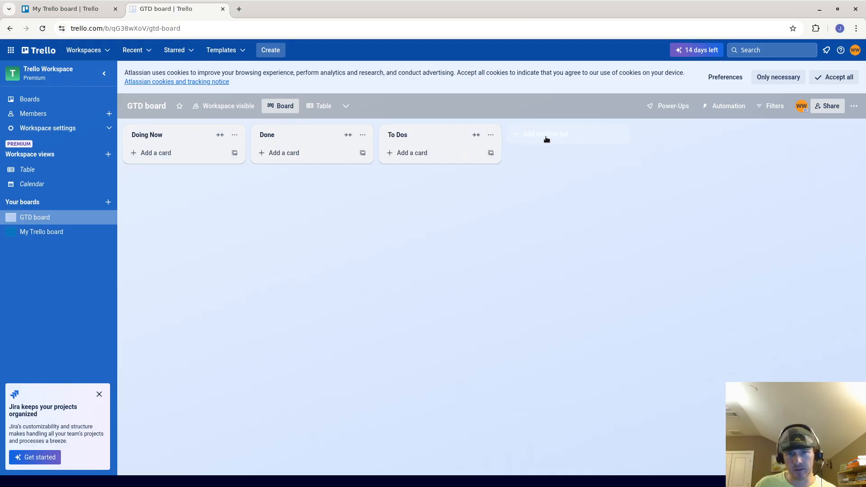
click(491, 135)
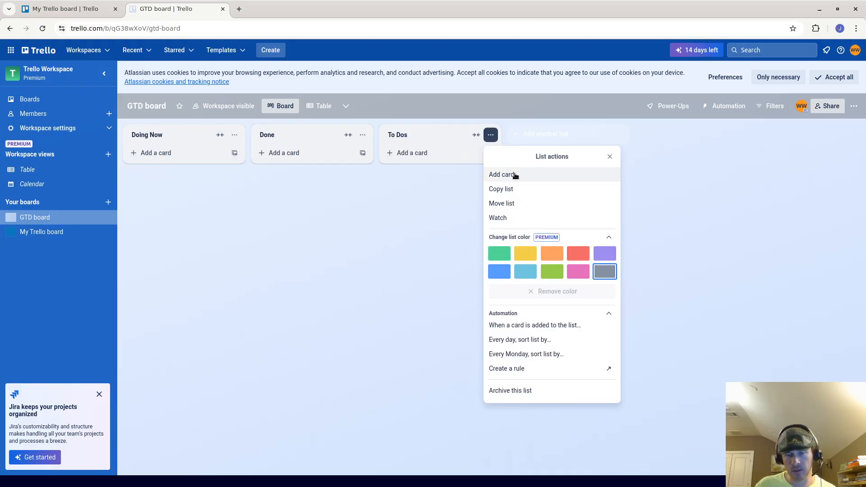
click(378, 229)
drag(400, 135, 164, 143)
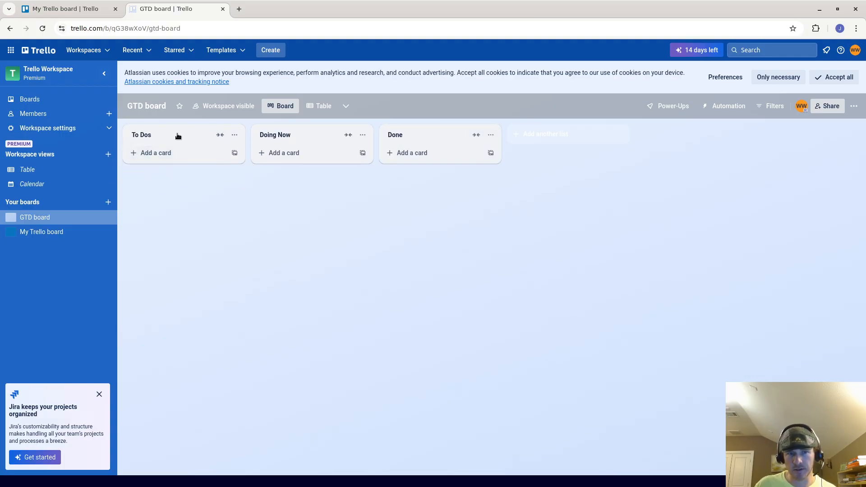
drag(165, 134, 522, 139)
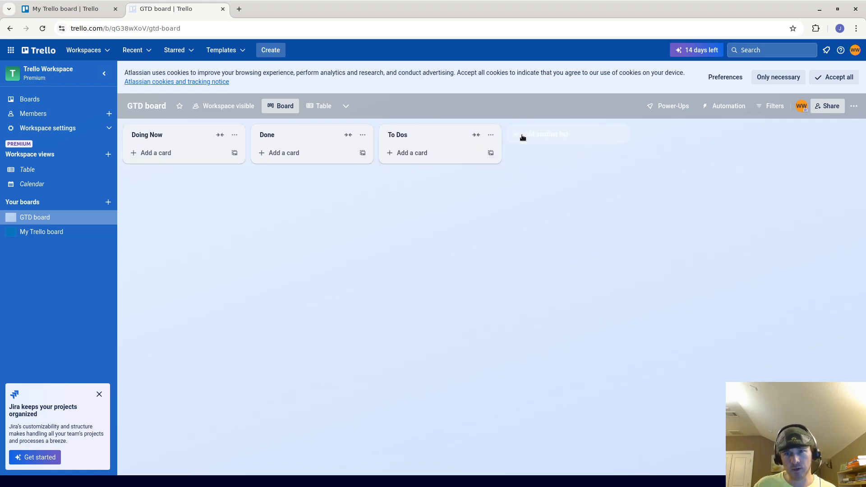
drag(441, 130, 171, 133)
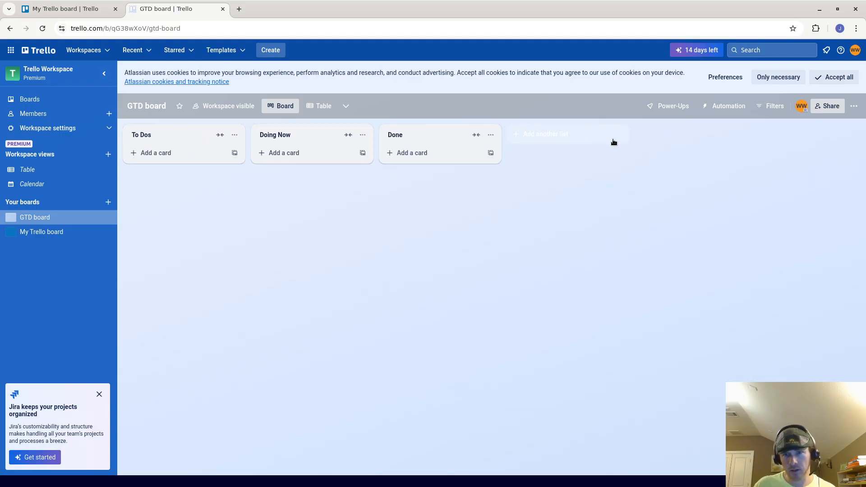
Look over the GTD board's background options for photos, colors and custom images, cancelling the image file selection both times
click(853, 105)
click(751, 209)
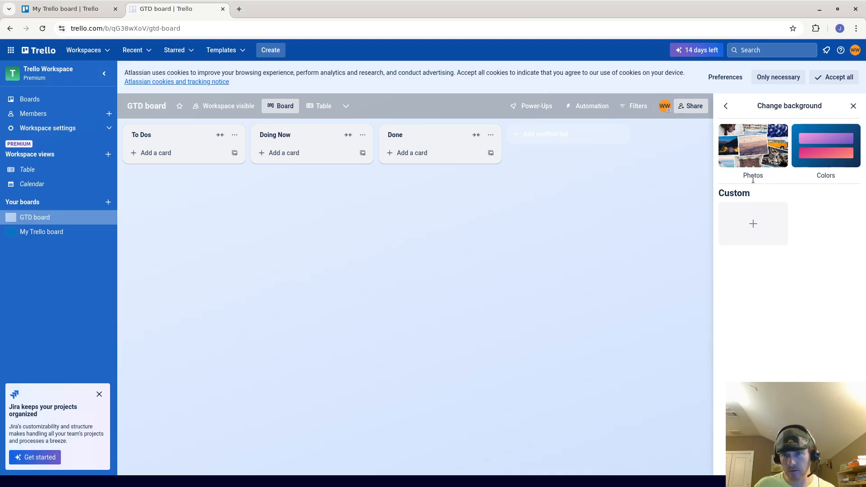
click(818, 165)
click(726, 105)
click(758, 215)
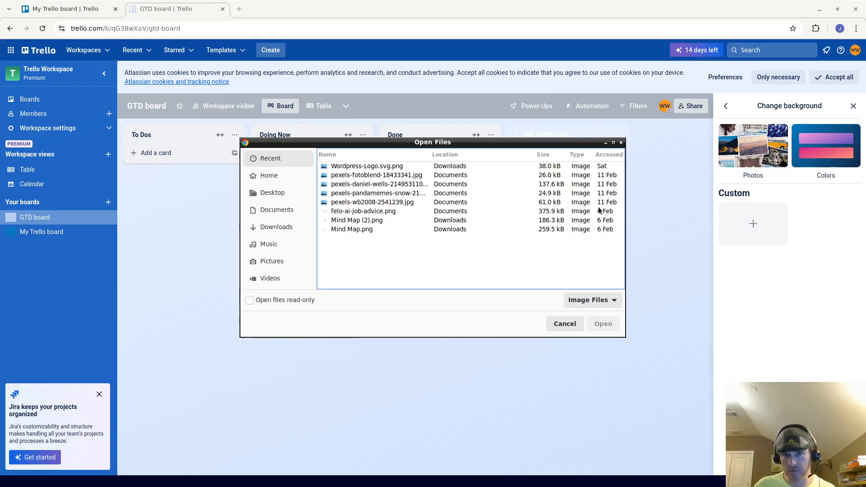
click(564, 323)
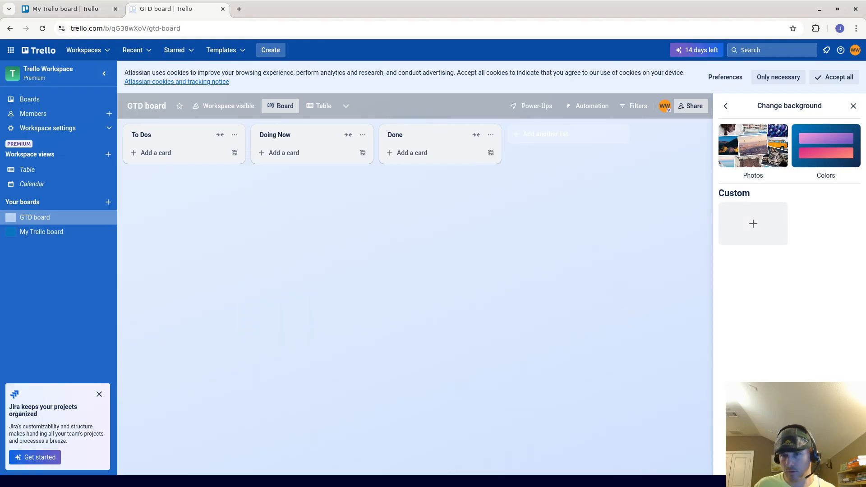
click(759, 231)
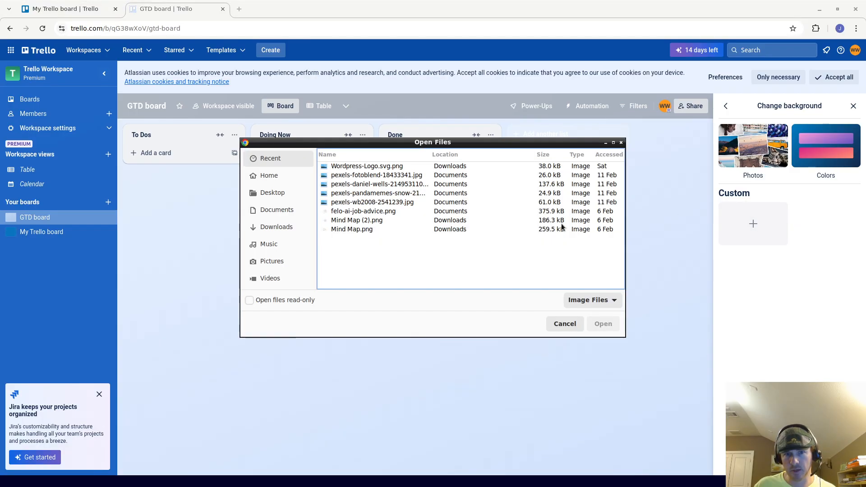
click(564, 323)
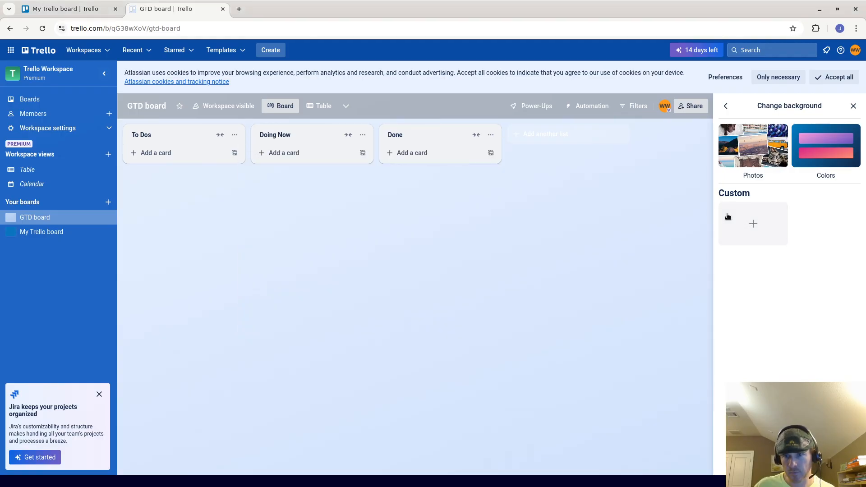
Try the golden nebula photo from Unsplash as the GTD board's background and return to the background categories
click(777, 155)
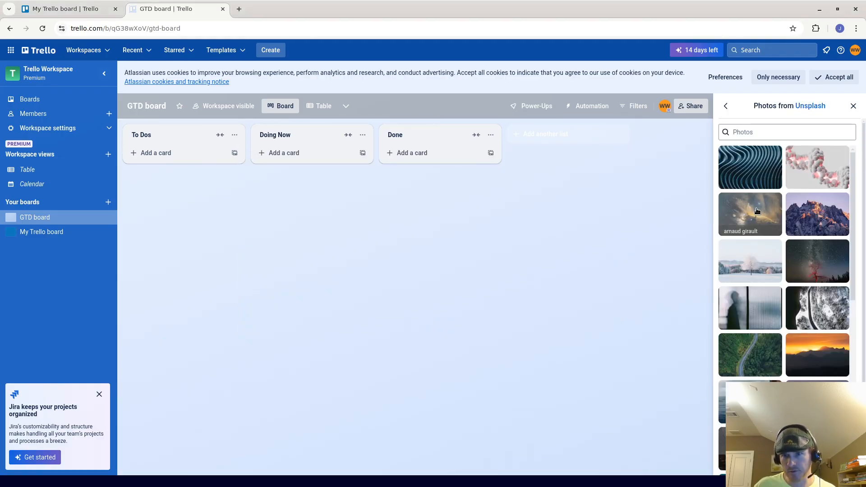
click(757, 211)
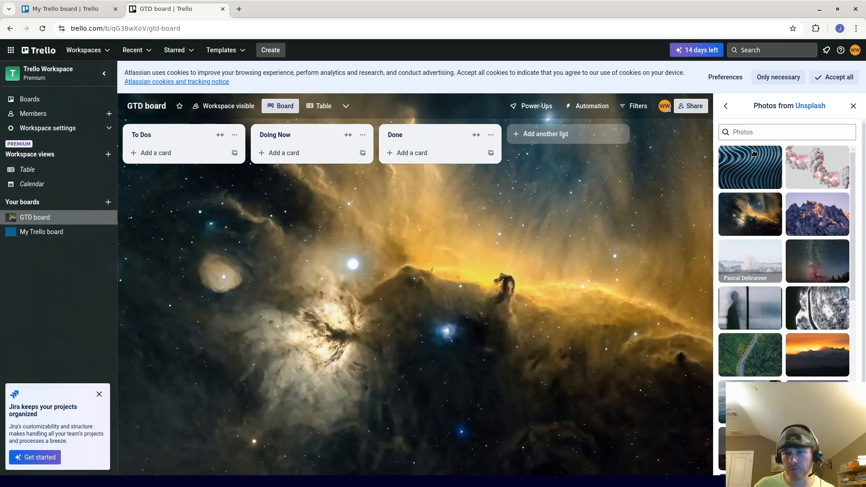
click(726, 105)
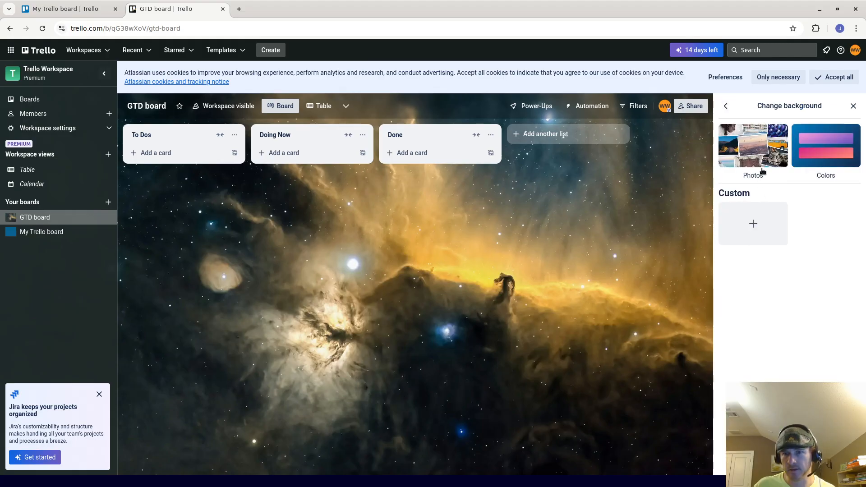
click(744, 153)
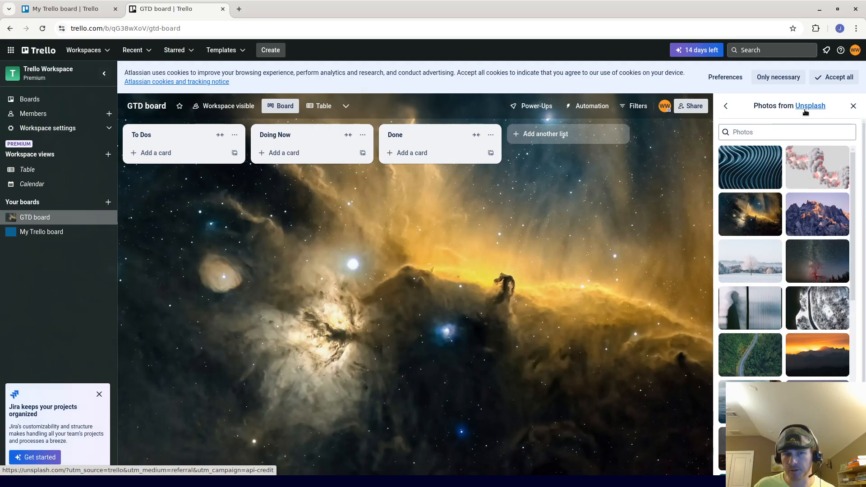
click(725, 106)
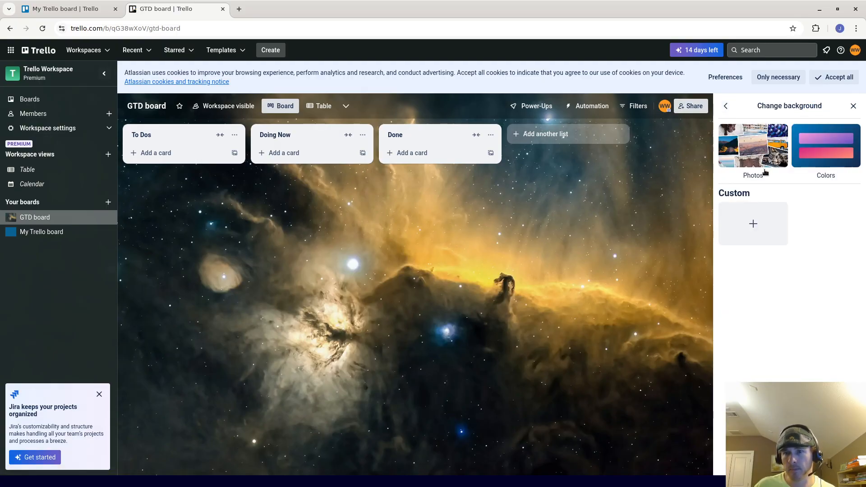
Try the solid purple, cyan, red and orange colors as the GTD board's background
click(825, 145)
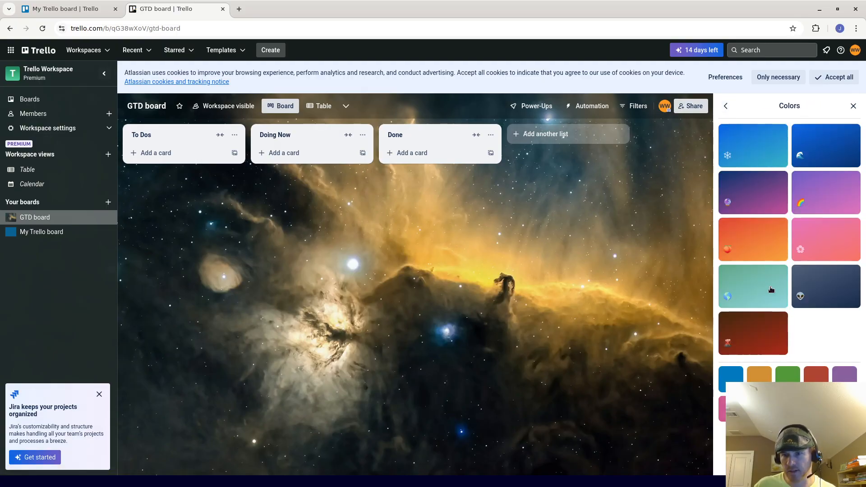
click(843, 380)
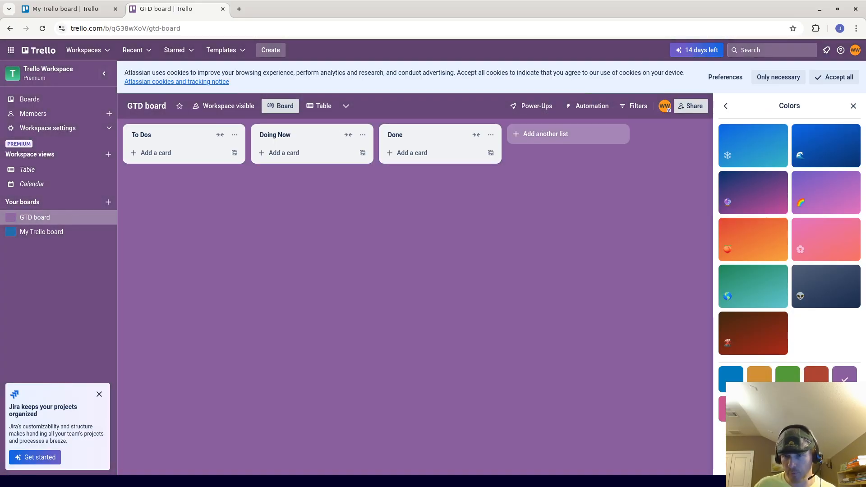
click(787, 409)
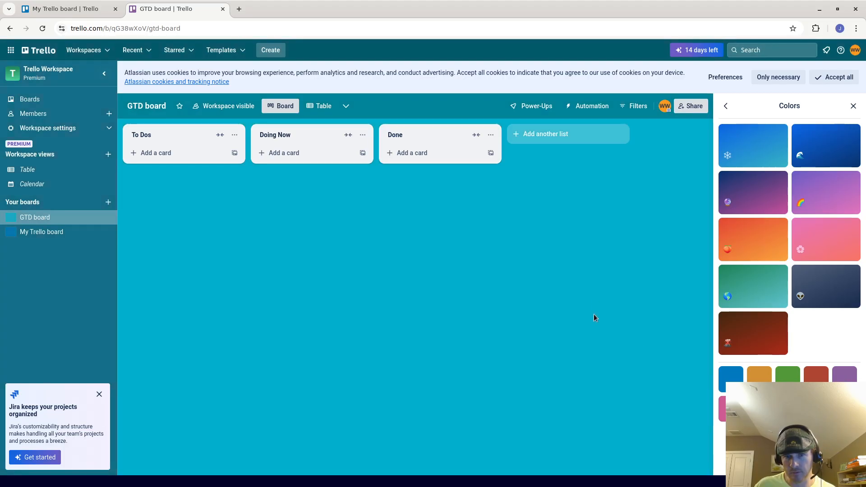
click(812, 381)
click(750, 382)
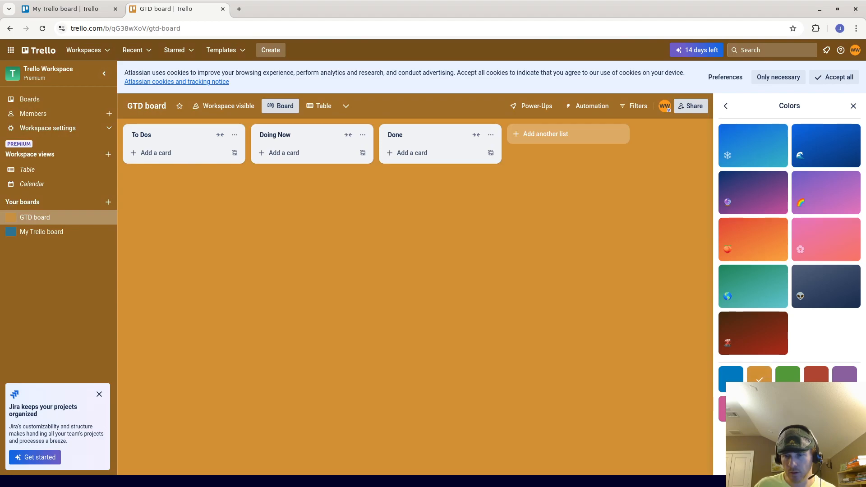
Set the GTD board's background to solid light green and leave the background settings
click(788, 378)
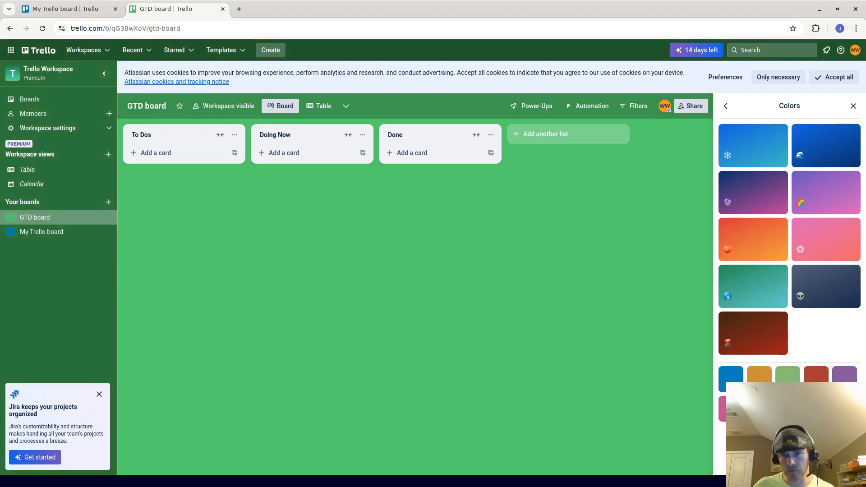
click(725, 105)
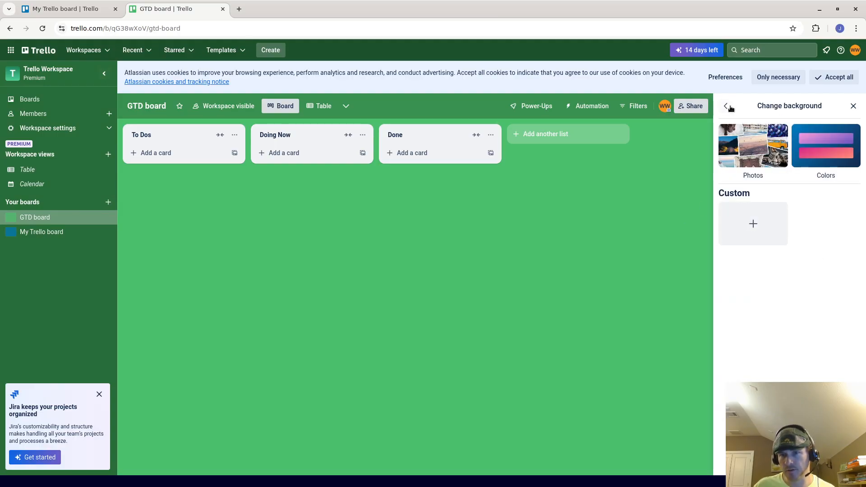
click(727, 106)
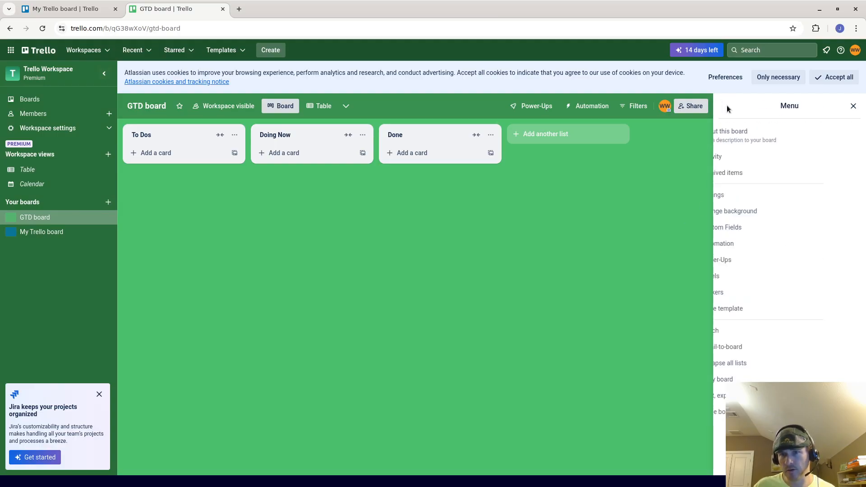
click(851, 107)
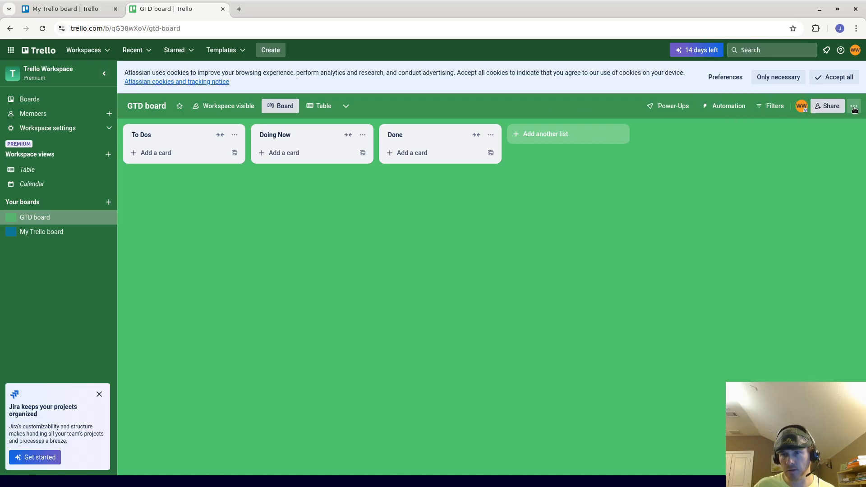
Look at the board member's profile card and review the options in the board menu
click(801, 106)
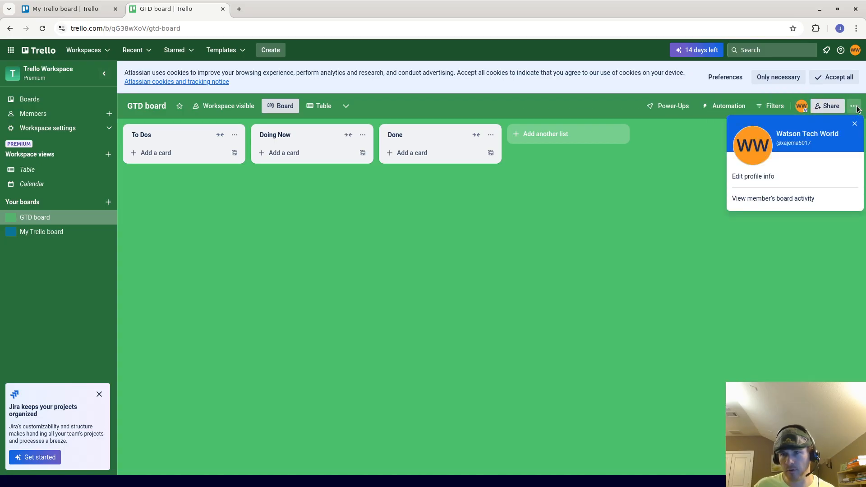
click(854, 107)
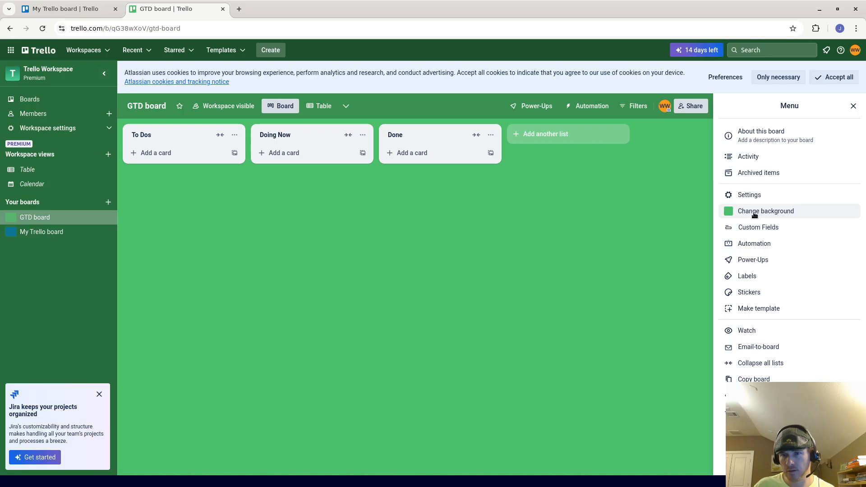
click(852, 106)
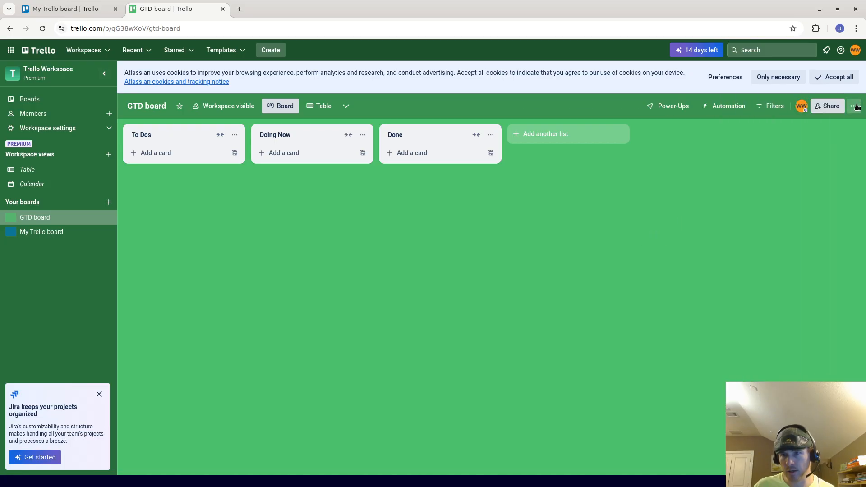
click(857, 105)
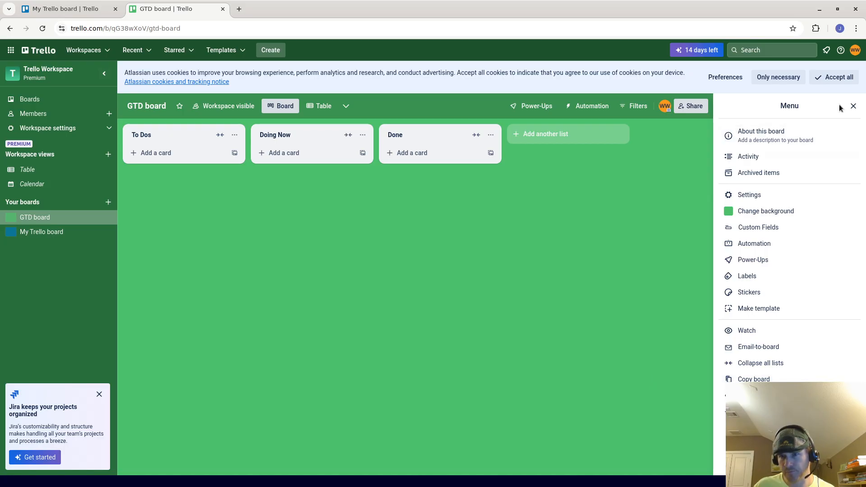
Close the board menu and accept all cookies in the Atlassian cookie notice
click(852, 106)
click(840, 80)
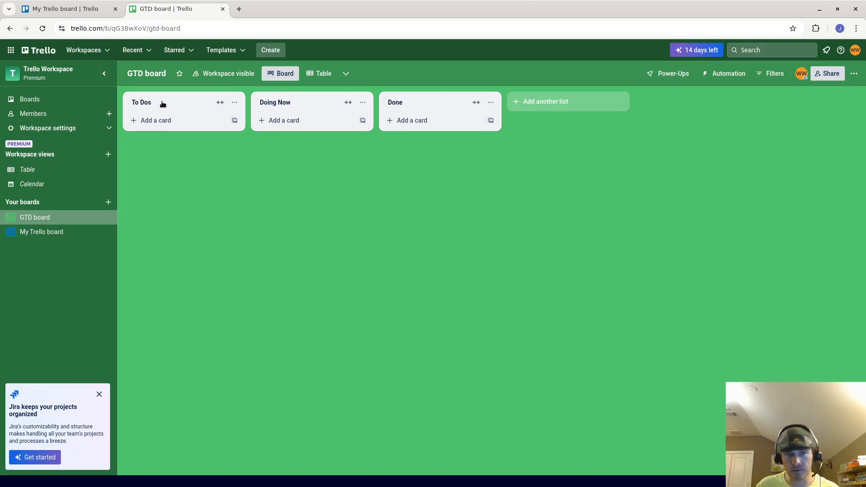
mouse_move(163, 105)
mouse_down()
mouse_move(174, 100)
mouse_move(169, 119)
mouse_up()
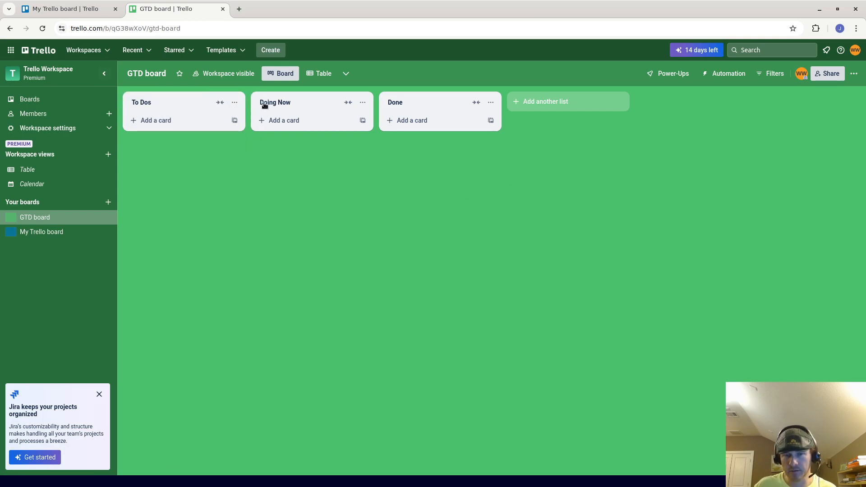
Add three cards to the To Dos list, titled "buy grocies", "buy computer mouse" and "buy shoes"
click(180, 119)
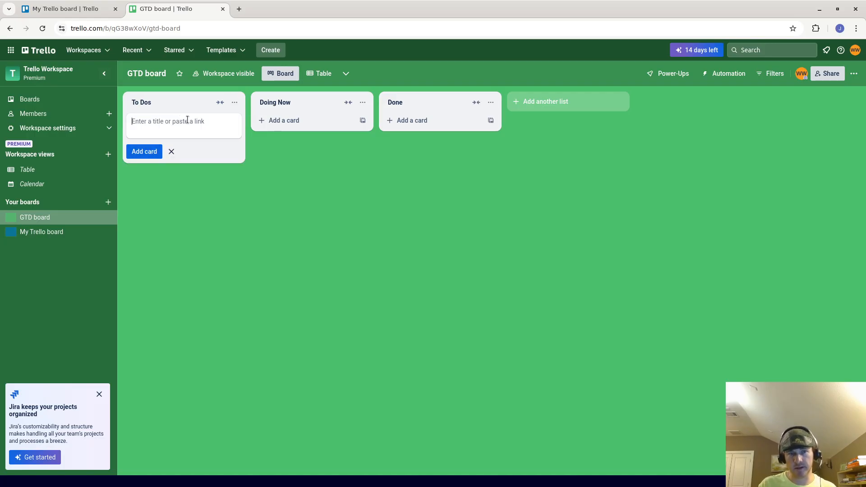
text(buy g)
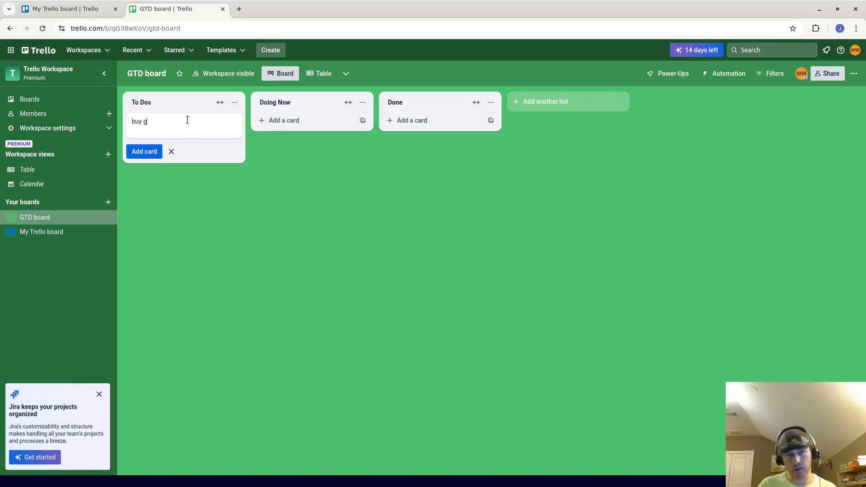
text(rocie)
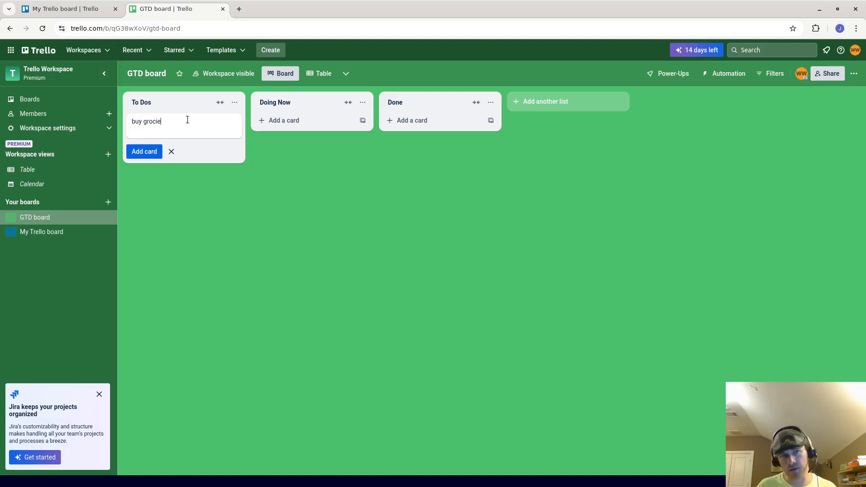
text(s)
key(Return)
text(buy)
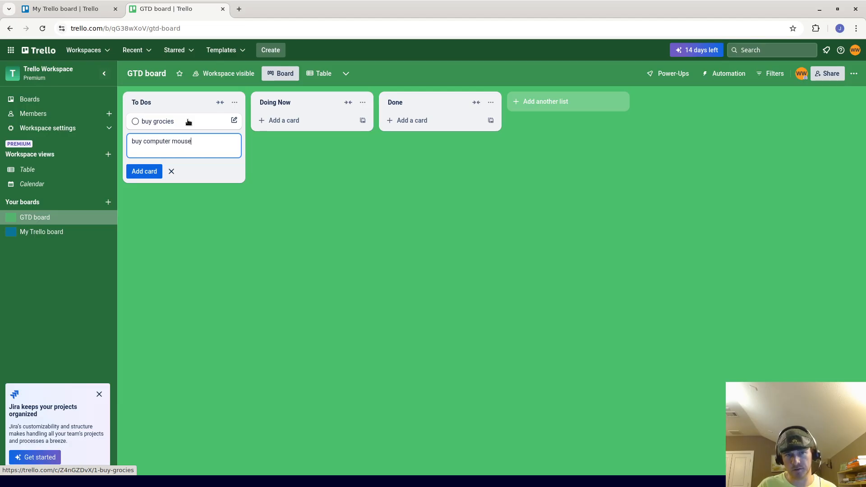
key(Return)
text(buy shoes)
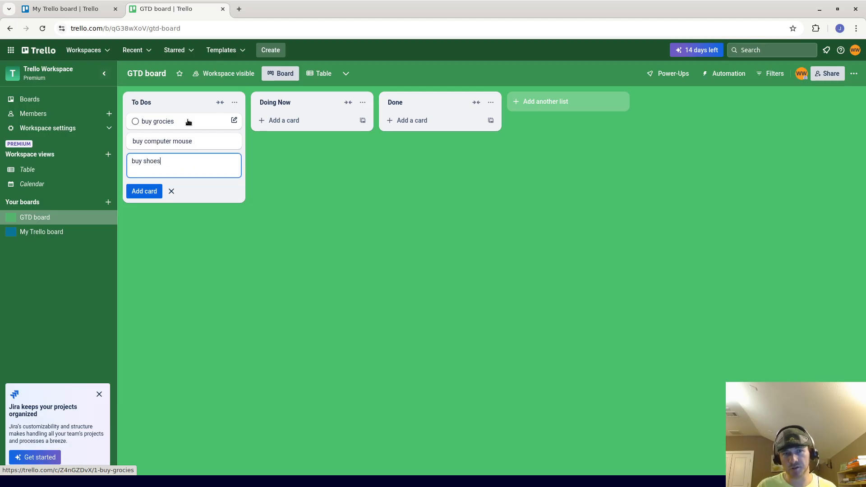
key(Return)
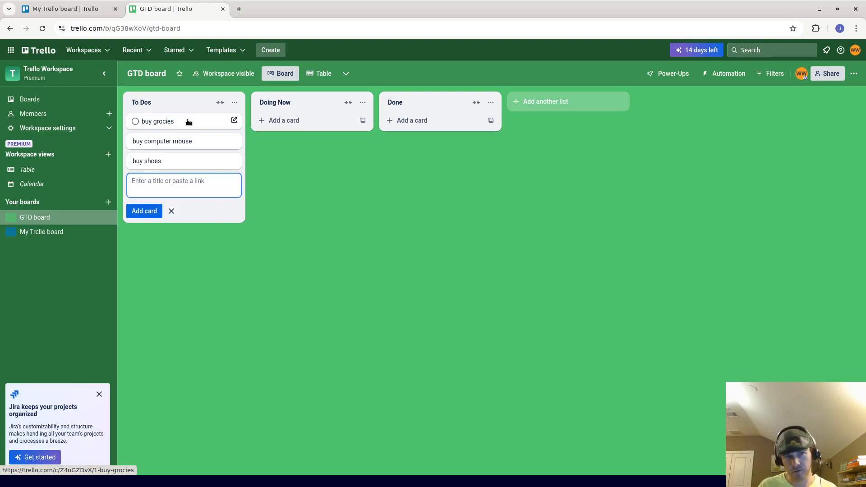
Add the cards "buy clothing" and "pay bills" to the To Dos list, and dismiss the Jira advertisement with its notice
text(buy)
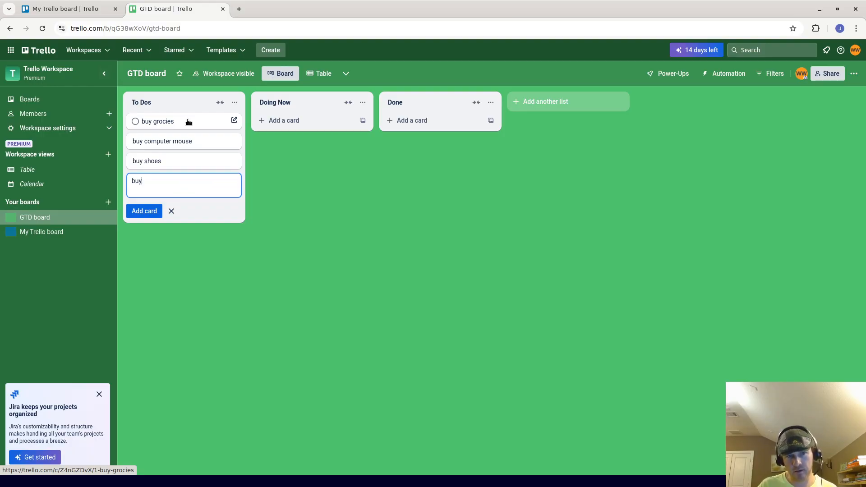
text( clothing)
key(Return)
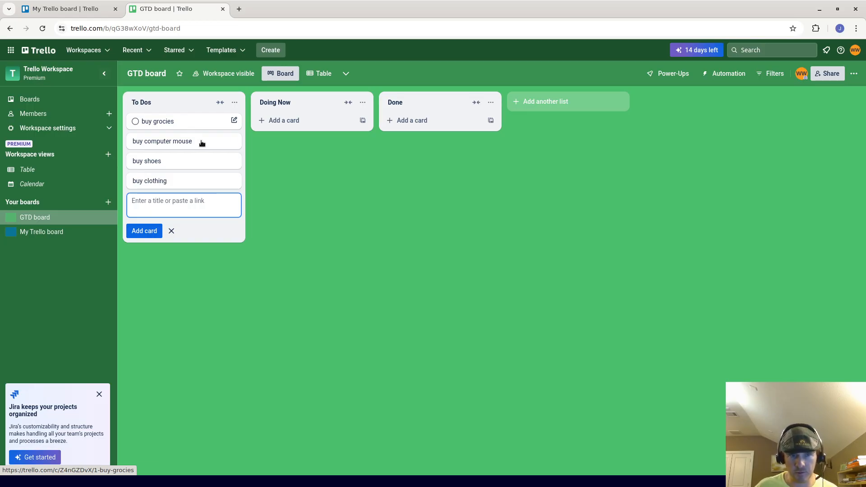
text(pay bills)
key(Return)
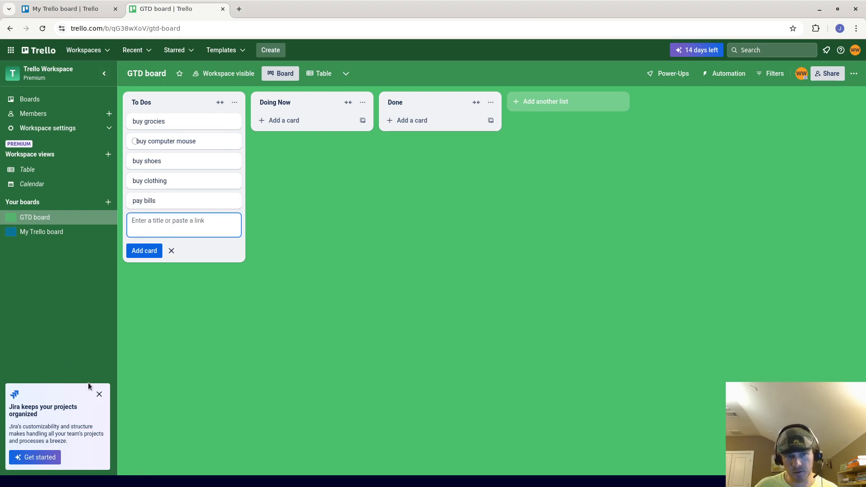
click(99, 395)
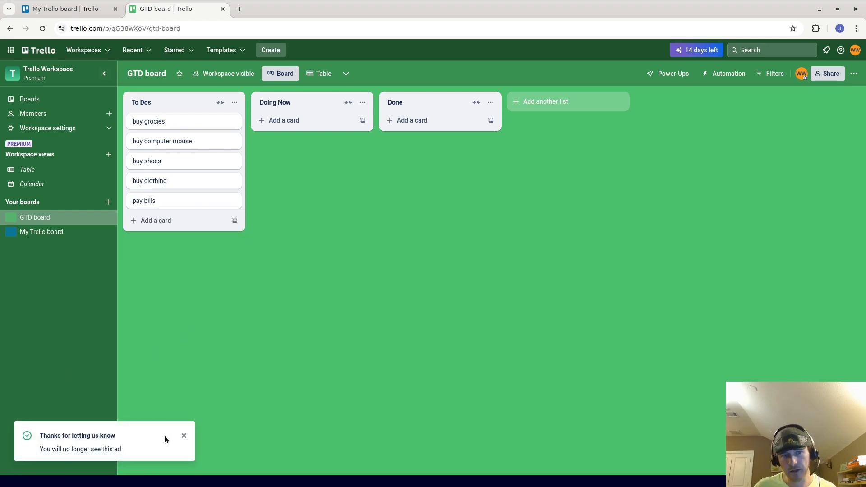
click(183, 436)
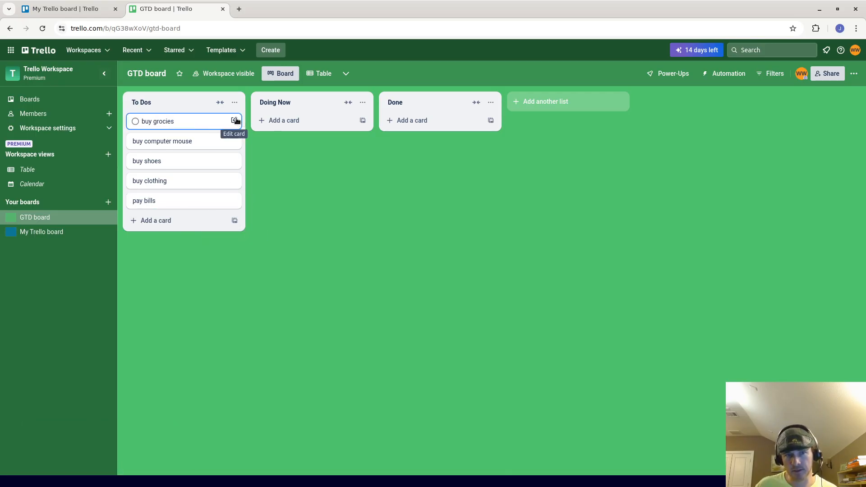
Look at the quick edit options of the "buy grocies" card and close them without changes
click(235, 120)
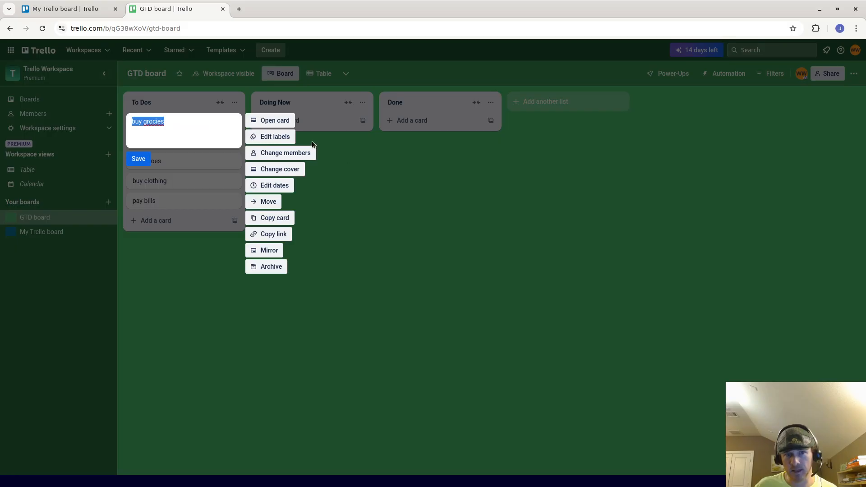
click(431, 296)
drag(180, 119, 216, 118)
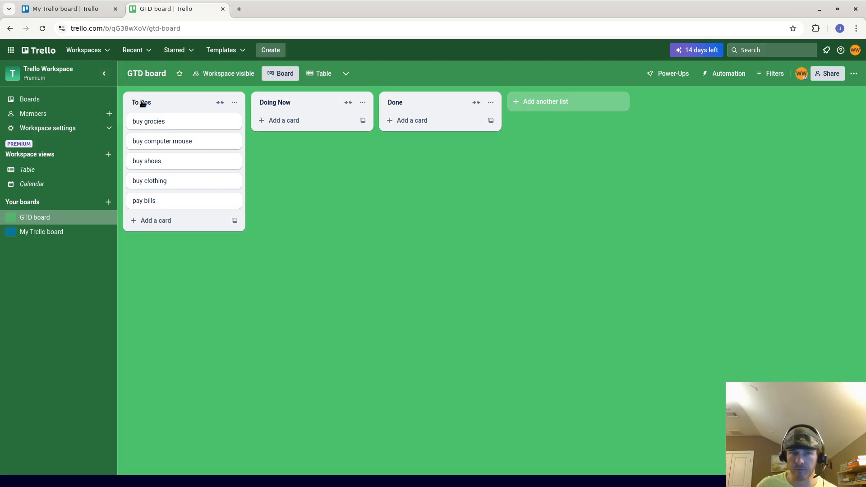
Move the To Dos list between Doing Now and Done, and rename the Doing Now list to "Doing Now (only 1 thing)"
drag(168, 102, 320, 108)
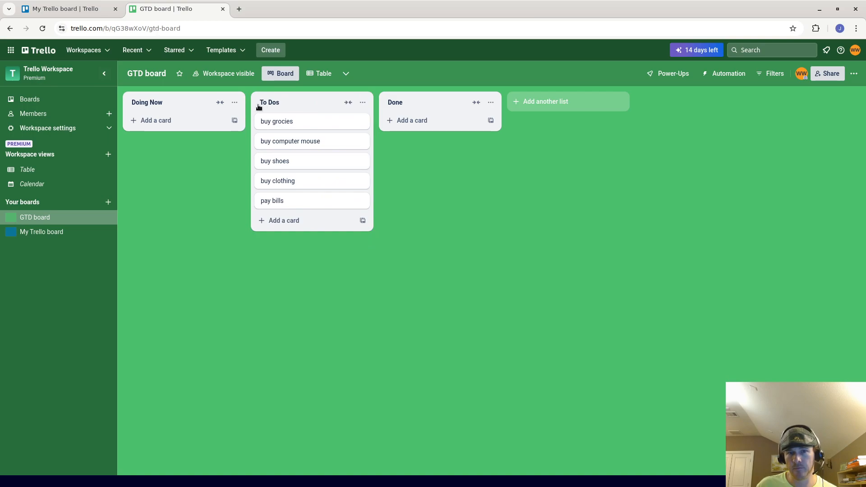
click(167, 103)
click(194, 103)
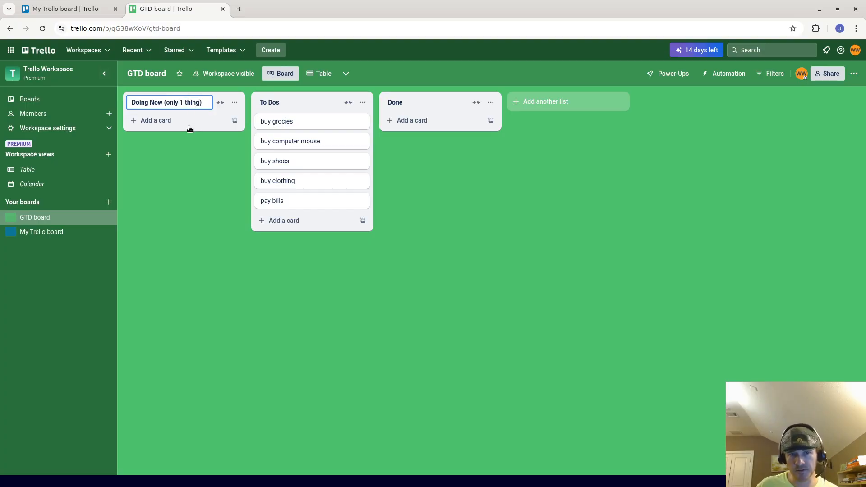
Add a card titled "Making a video about Trello" to the Doing Now list
click(195, 120)
text(Making a )
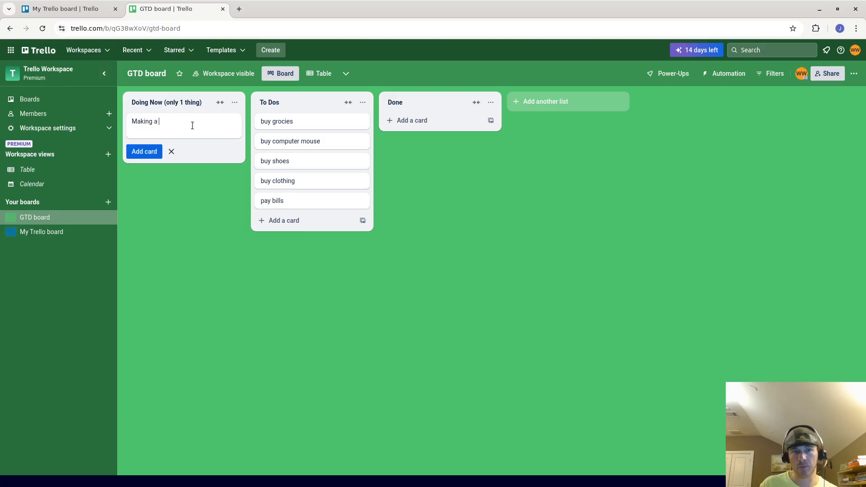
text(video abou)
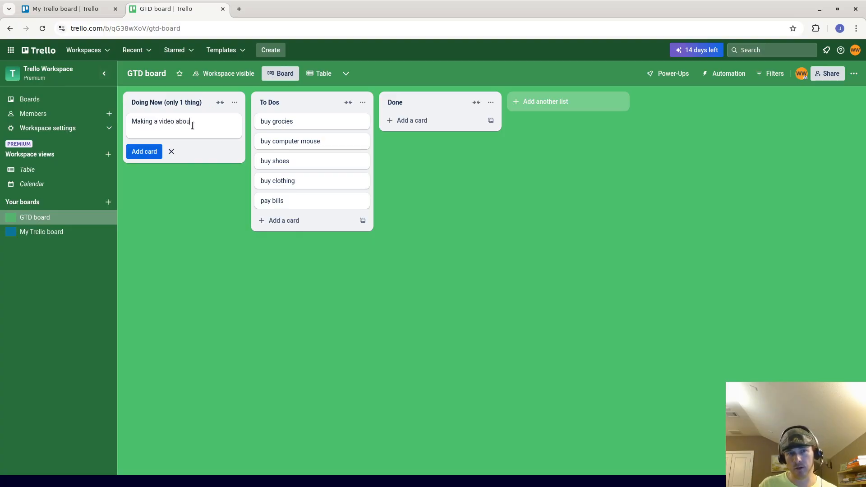
text(t Trello)
key(Return)
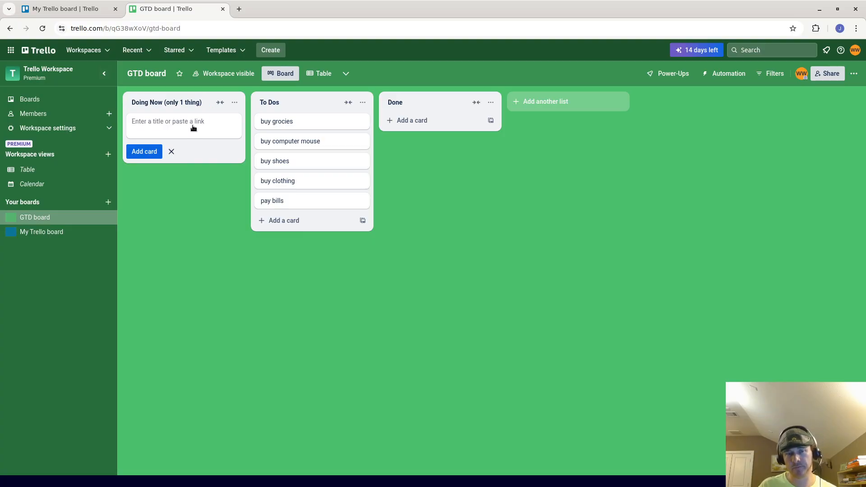
click(398, 247)
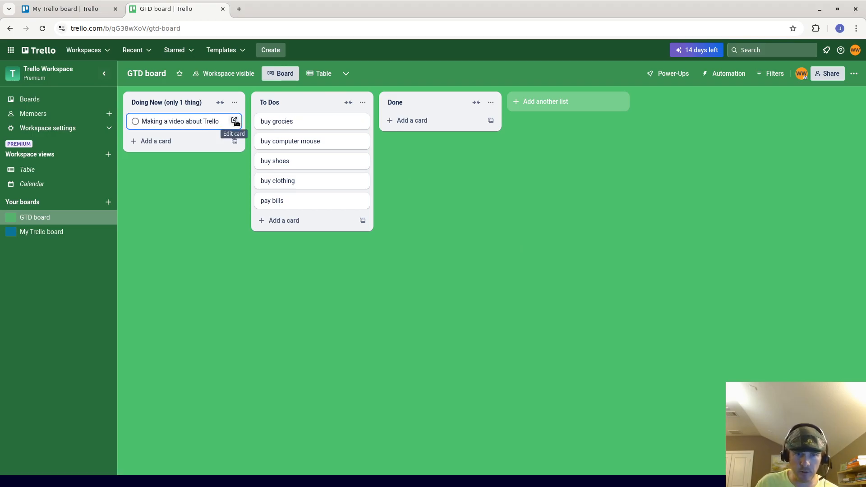
Open the "Making a video about Trello" card and write the description "Filming video and talking"
click(234, 120)
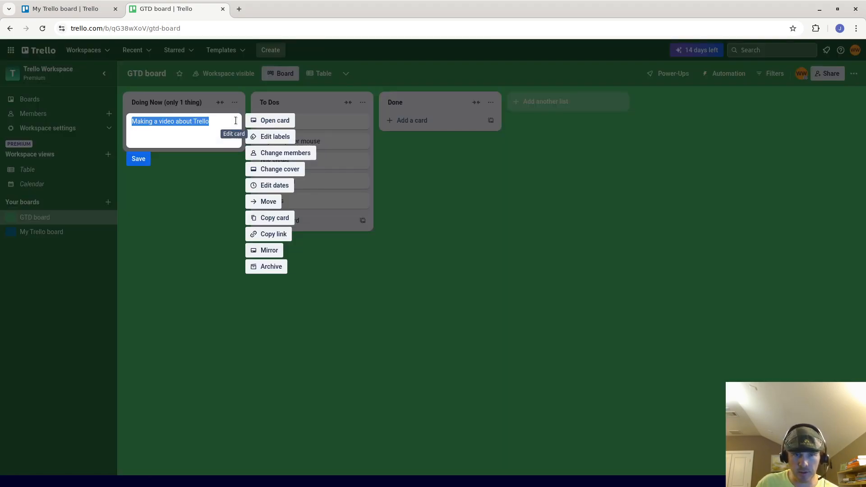
click(265, 124)
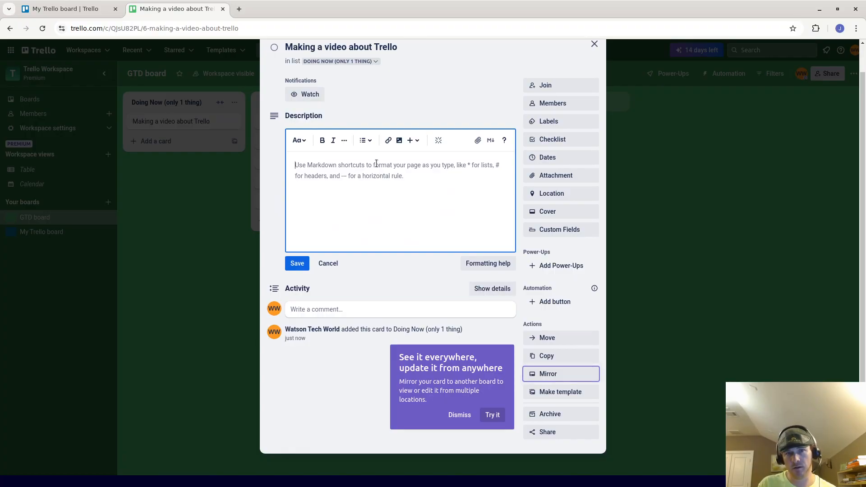
text(Filming video and talking)
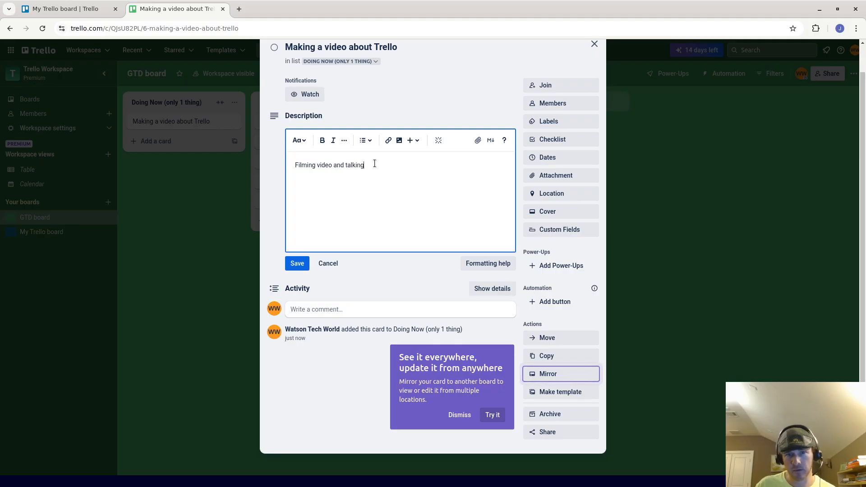
Make the word "video" bold in the description and apply the Heading 1 style to the whole line
triple_click(376, 163)
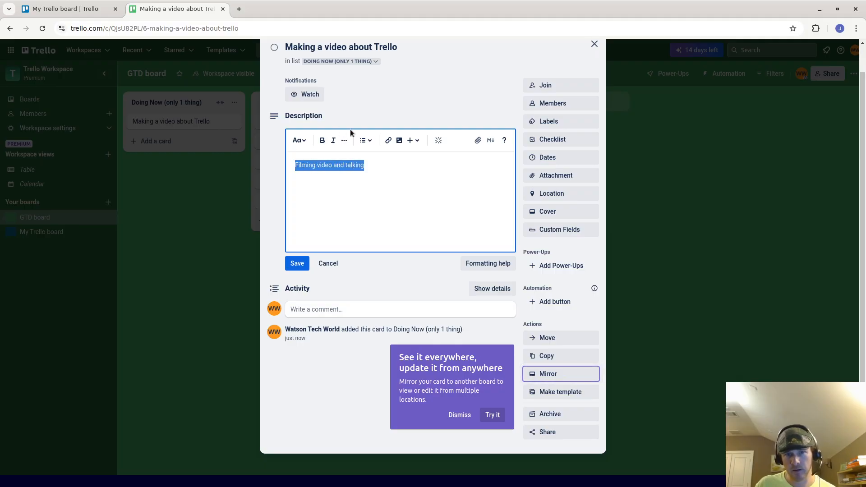
double_click(320, 165)
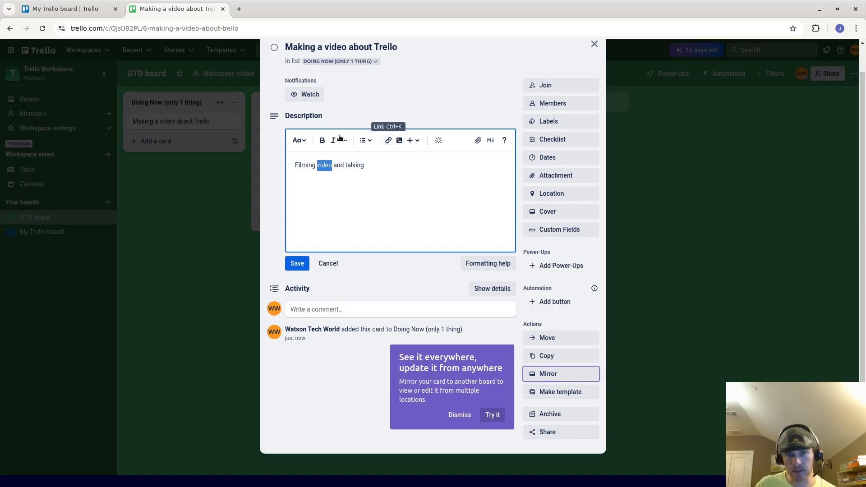
click(322, 141)
click(320, 175)
double_click(301, 165)
click(307, 143)
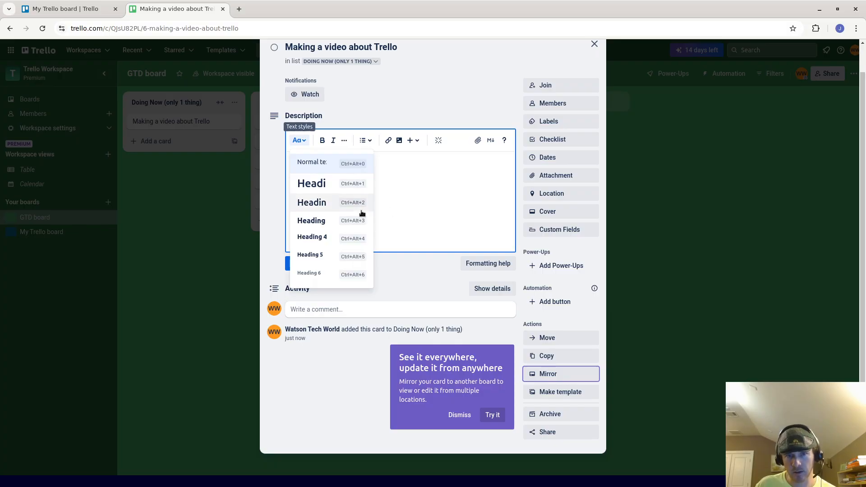
click(317, 189)
click(402, 188)
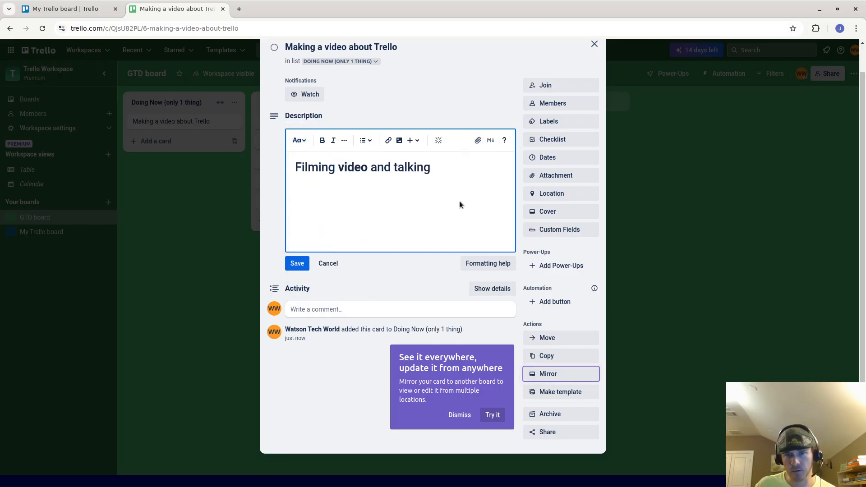
Dismiss the card mirroring tip and post the comment "this is a sample comment" on the card, leaving the description unsaved
click(459, 415)
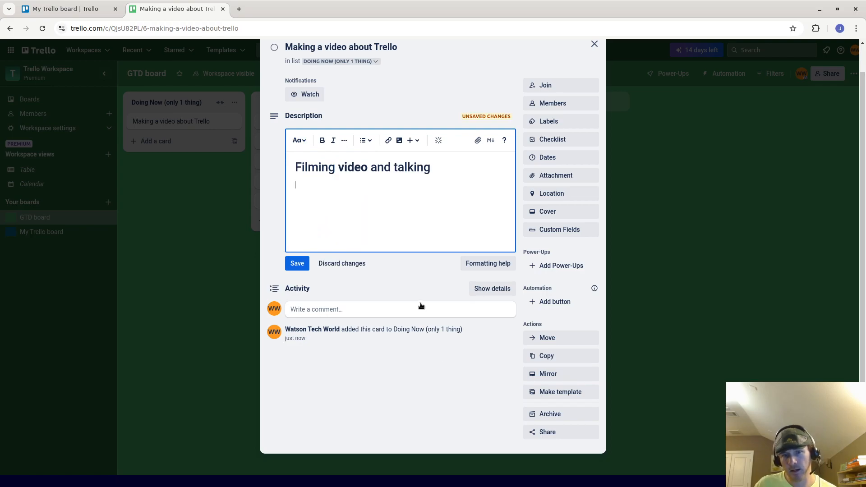
click(419, 307)
text(this)
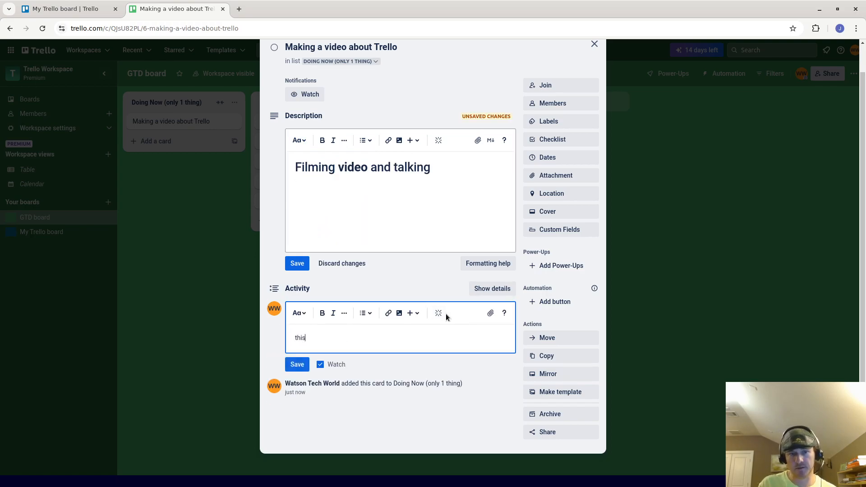
text( is a sample comment)
key(Return)
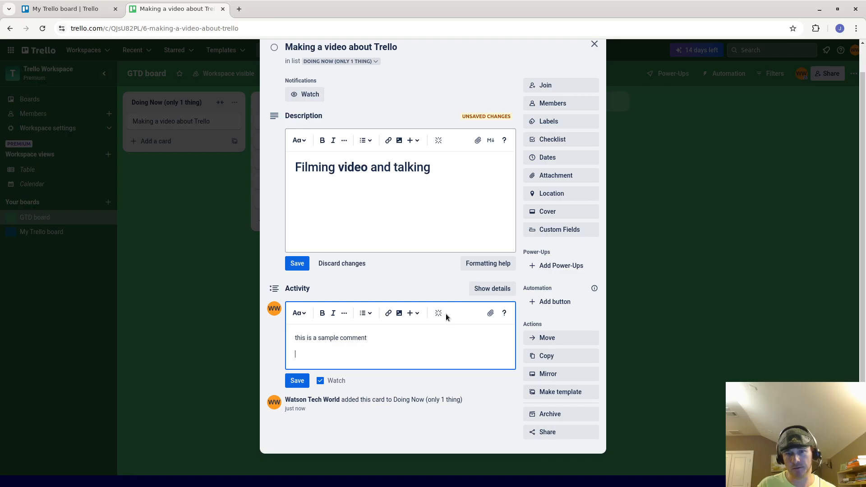
click(297, 381)
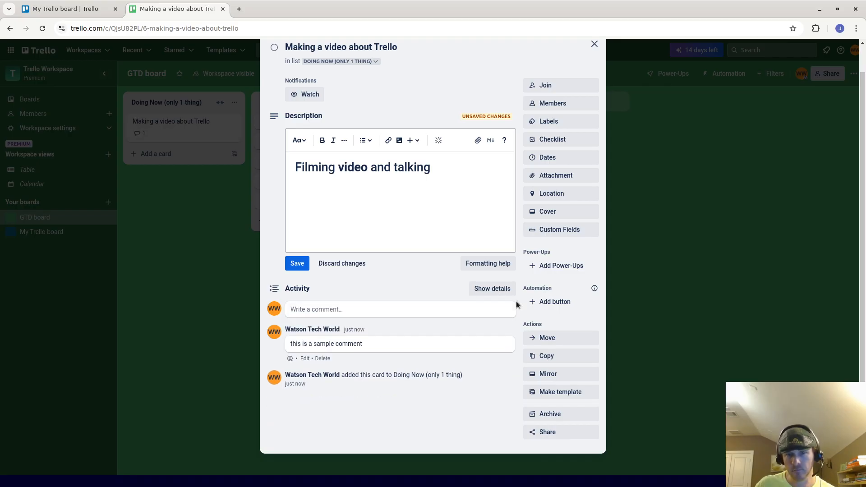
scroll(581, 133, down, 1)
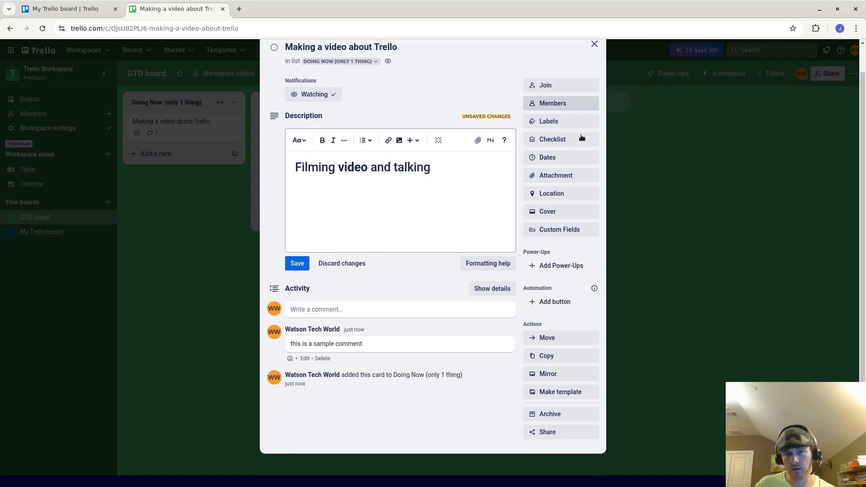
scroll(586, 113, up, 1)
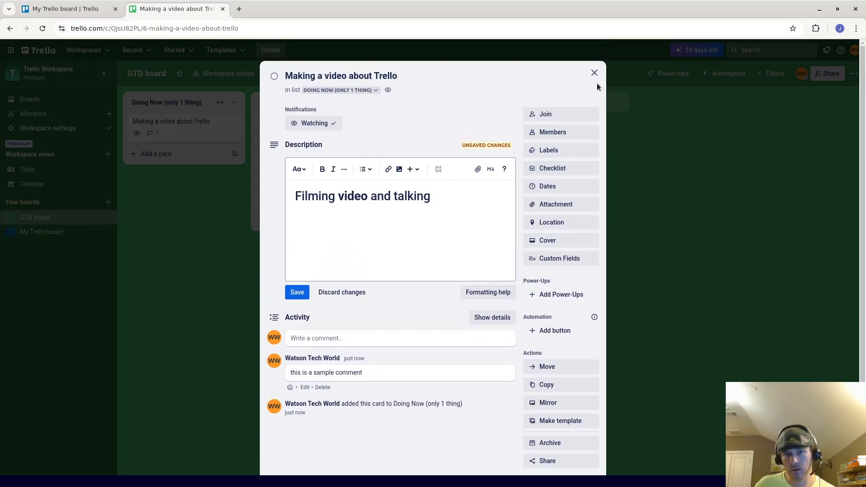
click(595, 88)
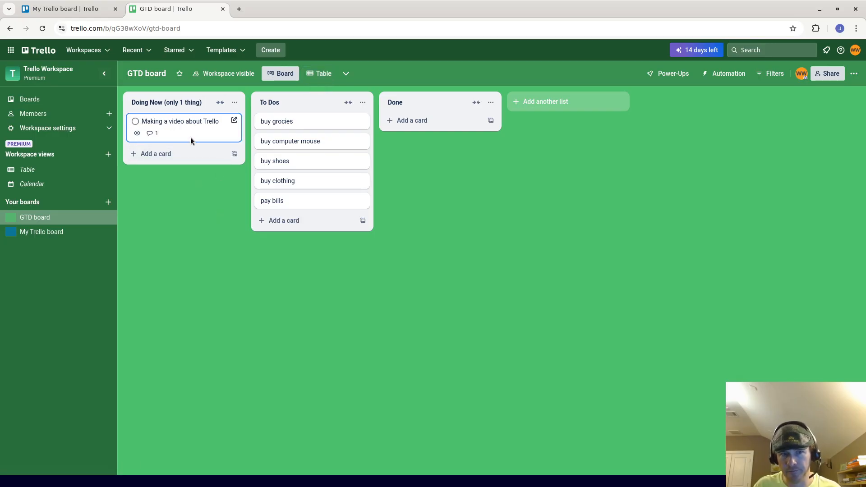
Reopen the "Making a video about Trello" card to look at its member selection, and close it without assigning anyone
click(204, 124)
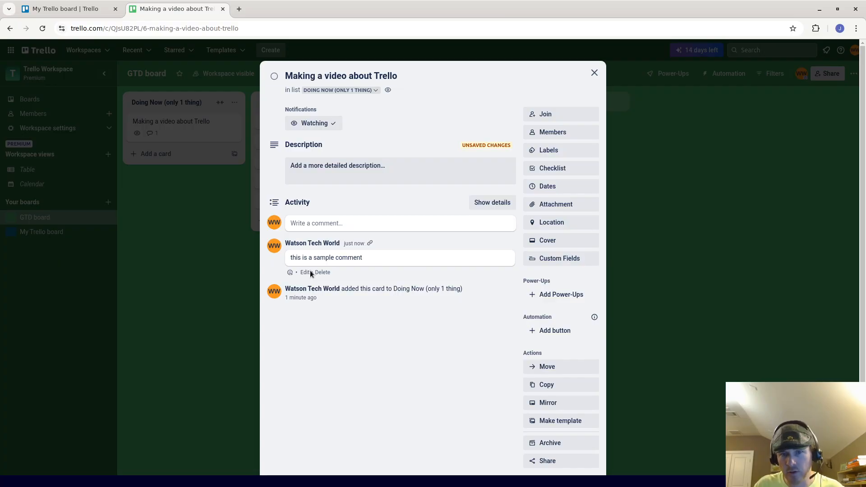
click(548, 132)
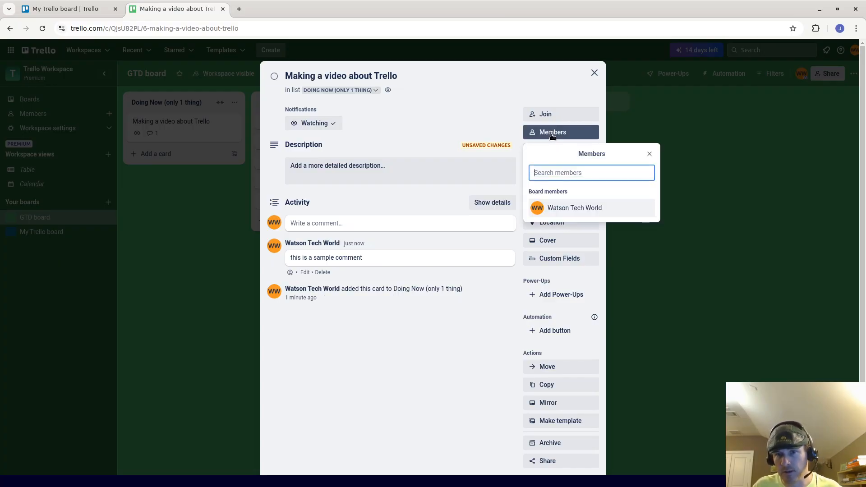
click(712, 315)
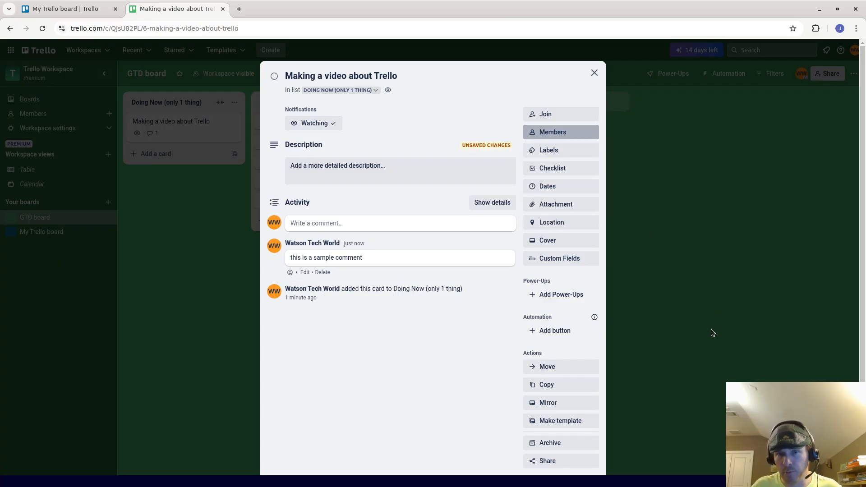
click(592, 73)
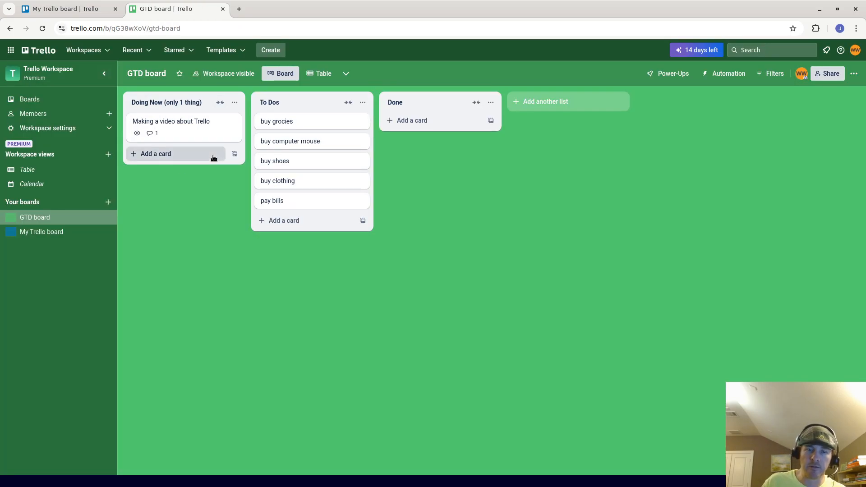
click(159, 104)
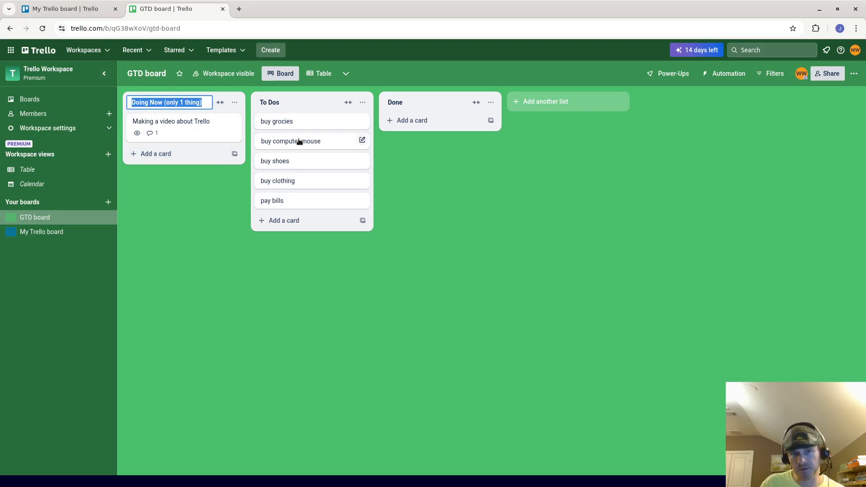
key(Escape)
Reopen the "Making a video about Trello" card, look over its available actions, and add a checklist titled "Checklist 1"
click(234, 120)
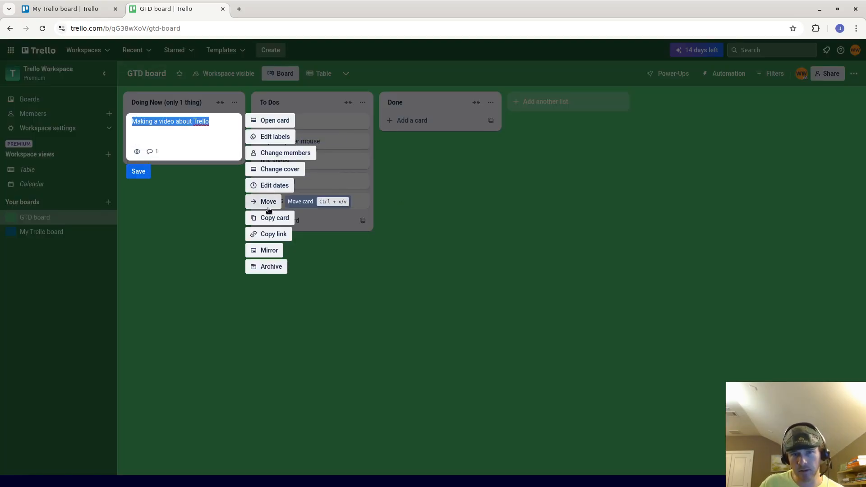
click(270, 126)
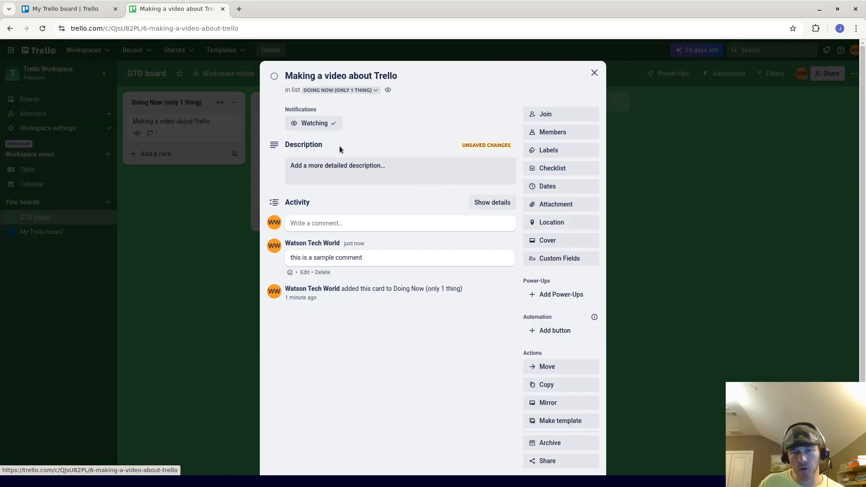
scroll(577, 361, down, 1)
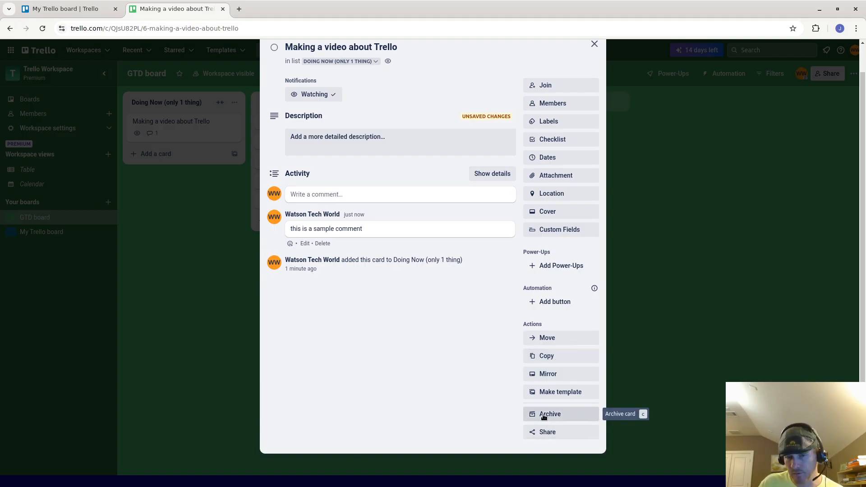
scroll(545, 415, up, 1)
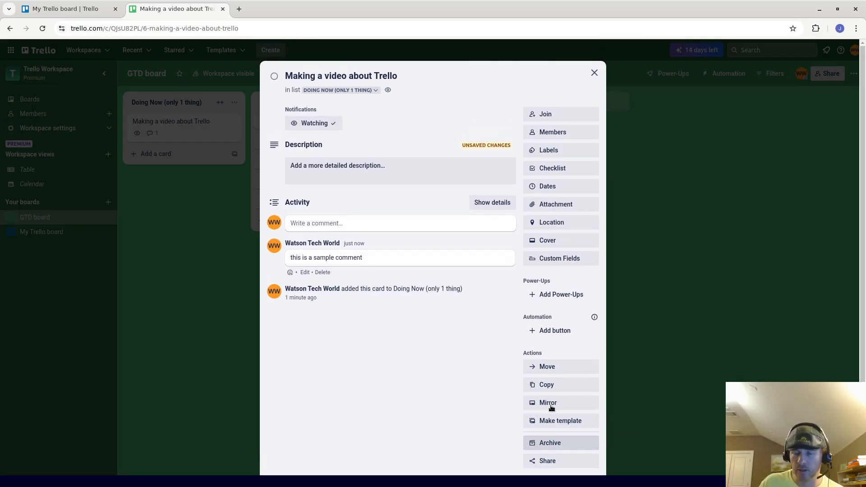
scroll(550, 415, down, 1)
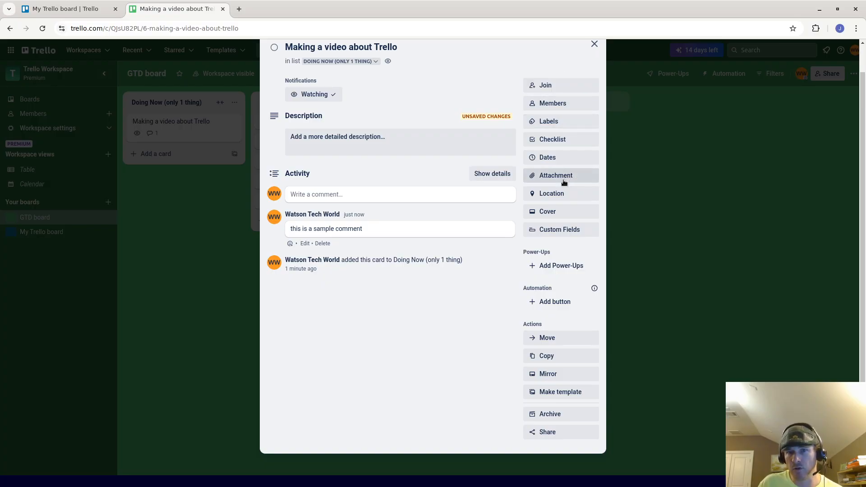
scroll(565, 160, up, 1)
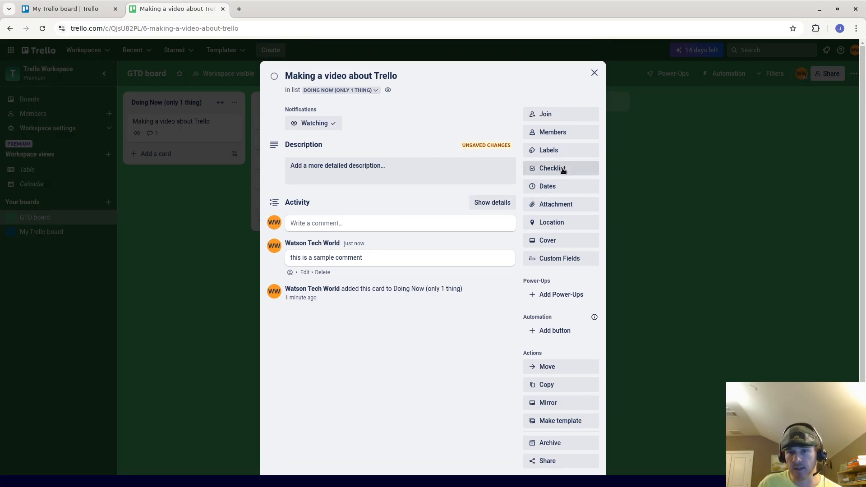
click(564, 170)
click(580, 221)
text(1)
click(545, 246)
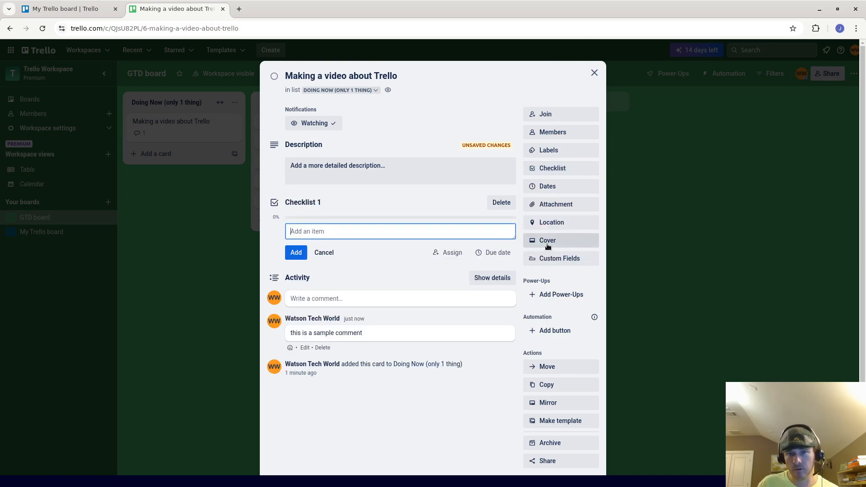
Add the items "film video" and "make title" to Checklist 1
text(buy banan)
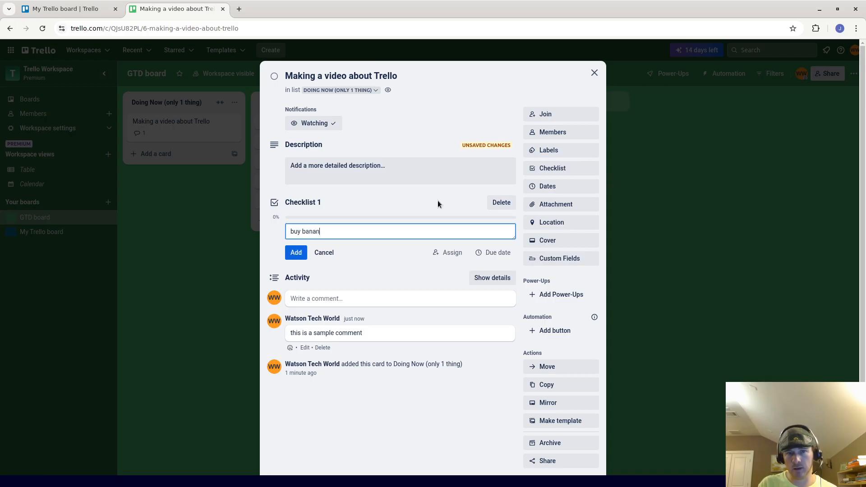
key(BackSpace)
key(ctrl+BackSpace)
key(ctrl+shift+Left)
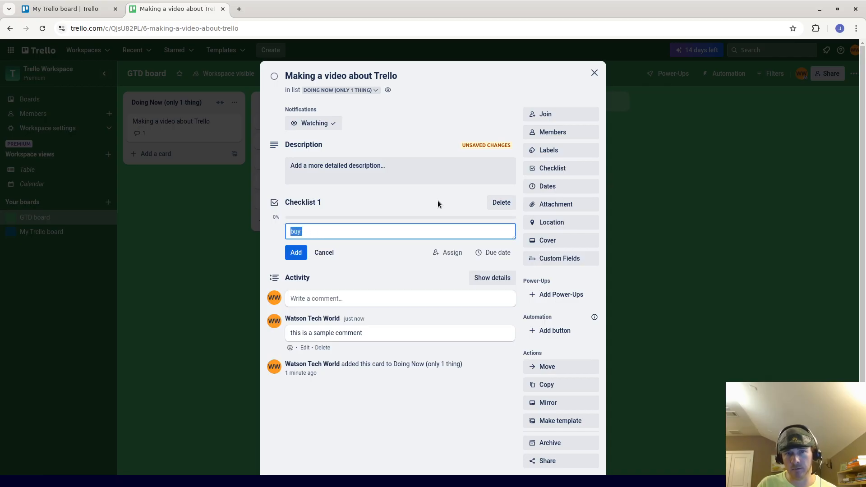
text(fil)
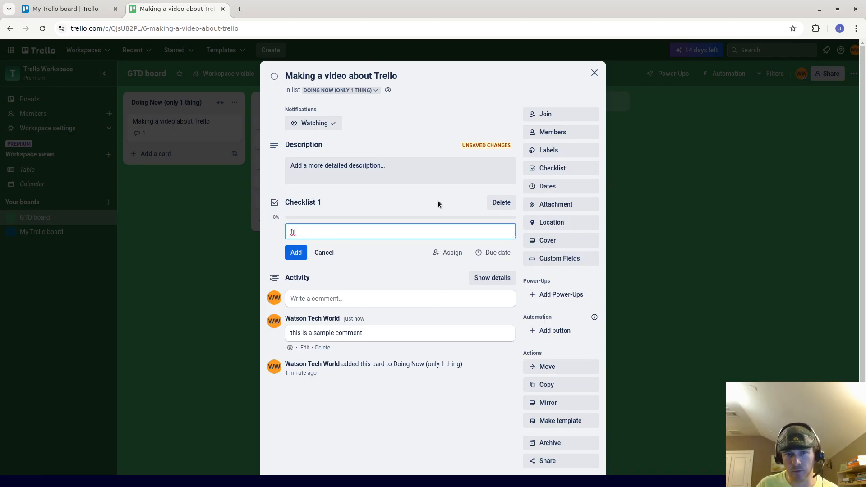
text(m video)
key(Return)
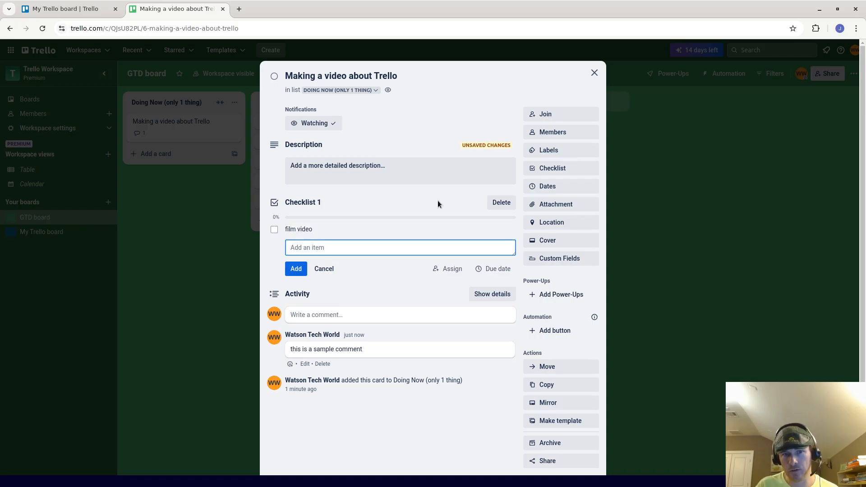
text(make title)
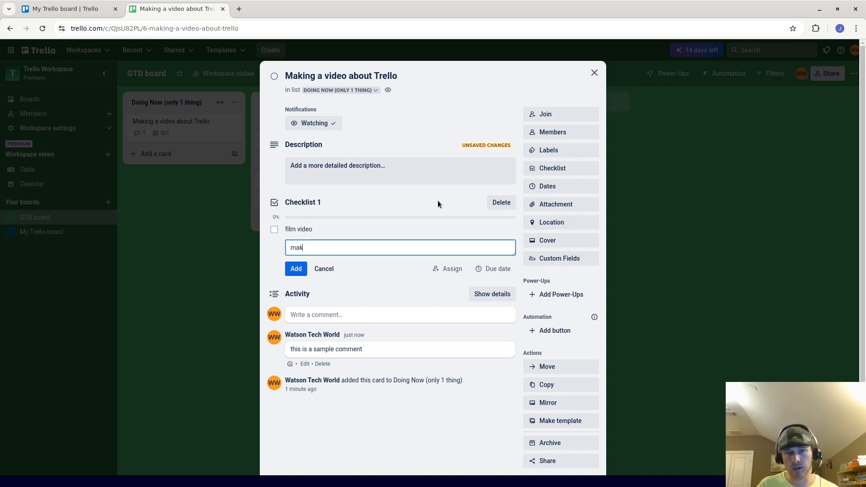
key(Return)
Add the checklist item "make description", close the card, and briefly reopen it from its checklist badge before returning to the board
text(make descirption)
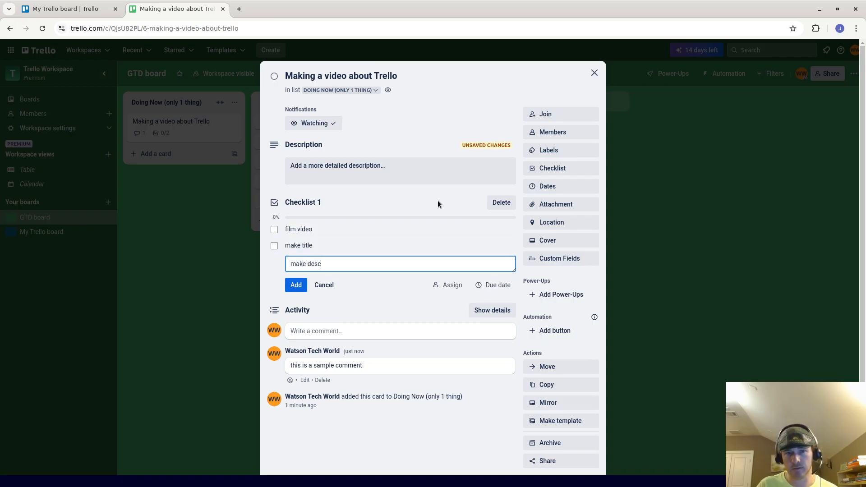
key(BackSpace)
key(BackSpace)
key(BackSpace)
key(BackSpace)
key(BackSpace)
key(BackSpace)
key(BackSpace)
text(ription)
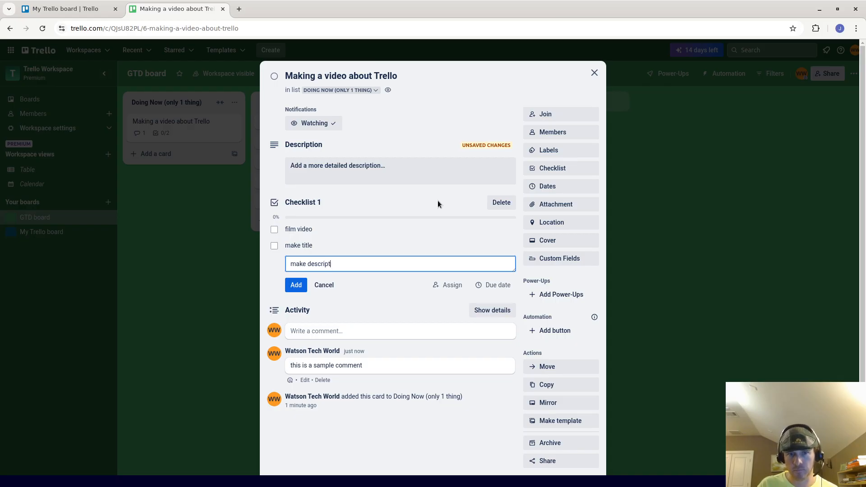
key(Return)
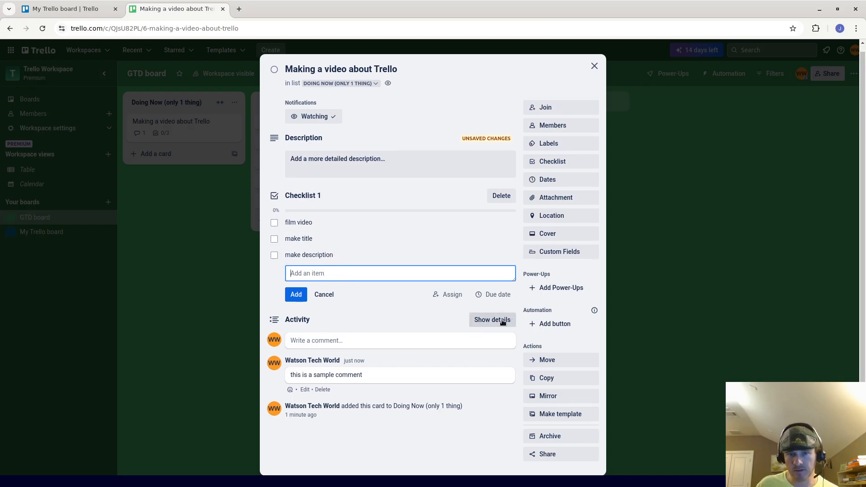
scroll(496, 327, down, 1)
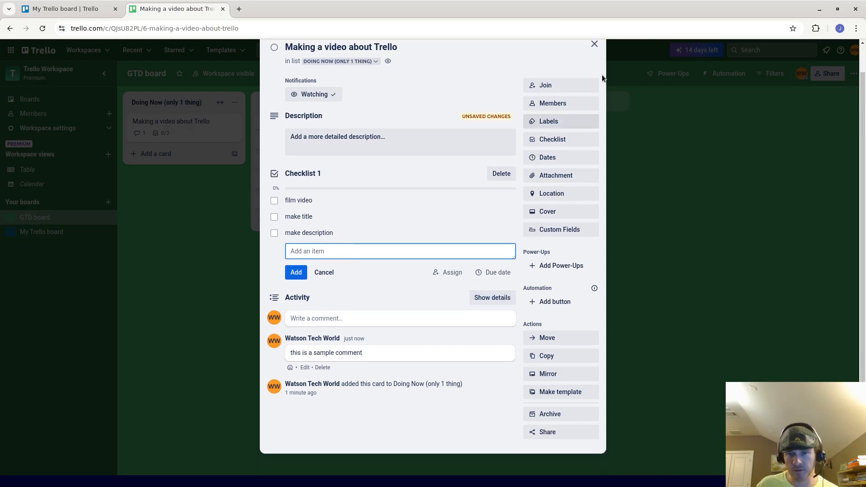
click(594, 44)
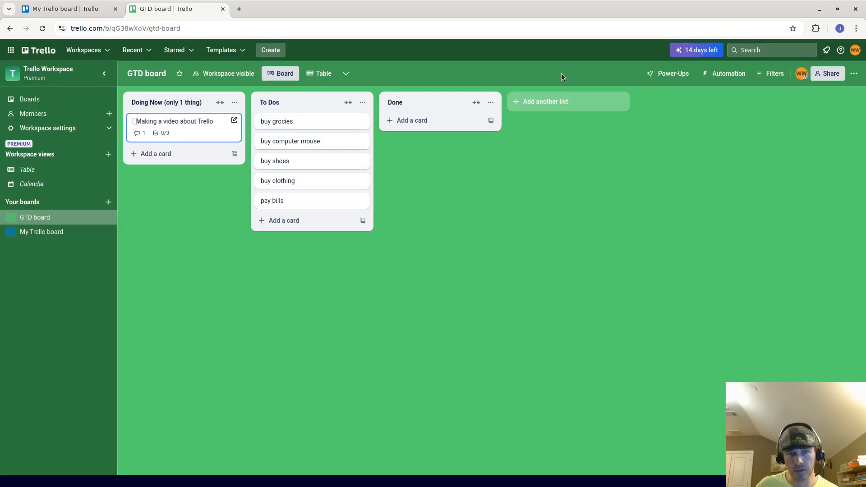
click(157, 134)
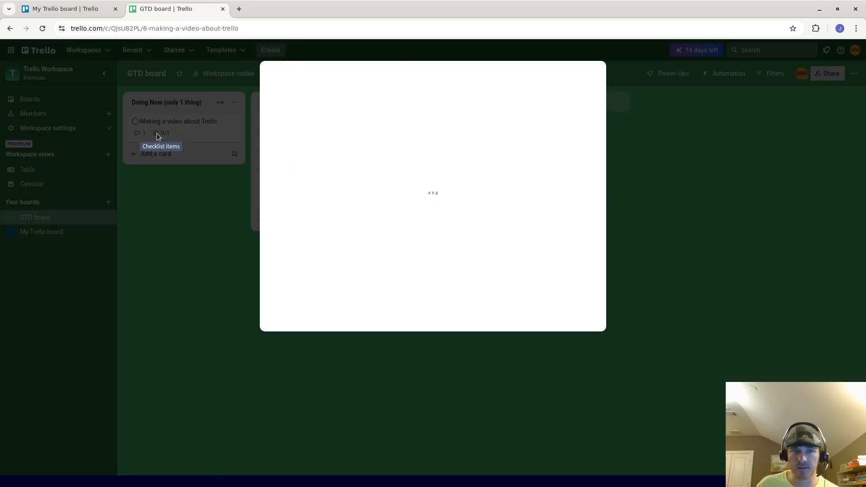
click(693, 313)
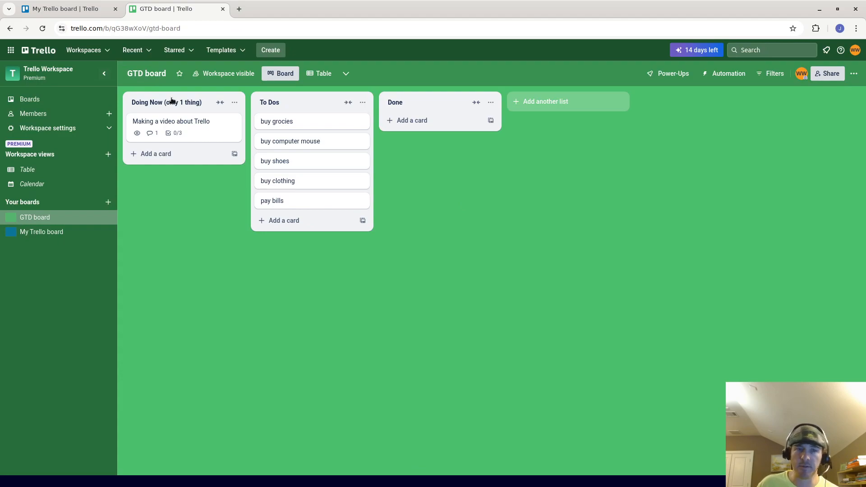
Move the To Dos list to the end of the board and add a new list named "Inbox" right before it
mouse_move(155, 100)
mouse_down()
mouse_move(494, 92)
mouse_move(134, 103)
mouse_move(153, 102)
mouse_up()
click(564, 102)
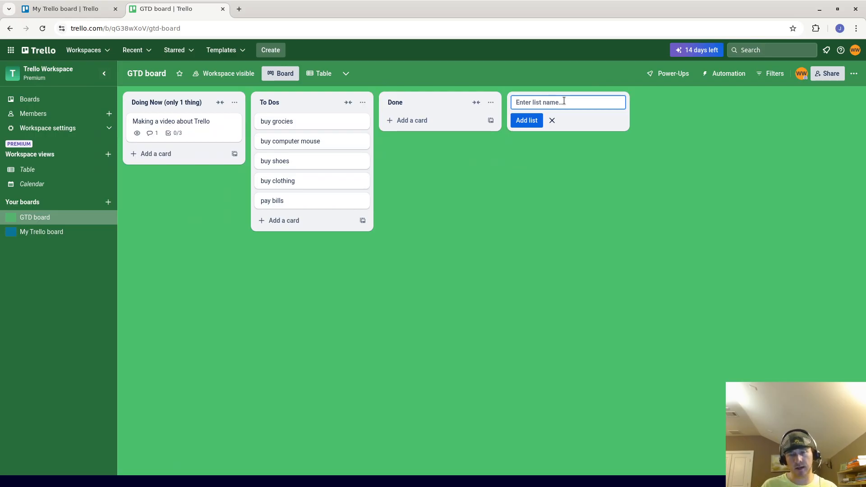
drag(303, 102, 553, 101)
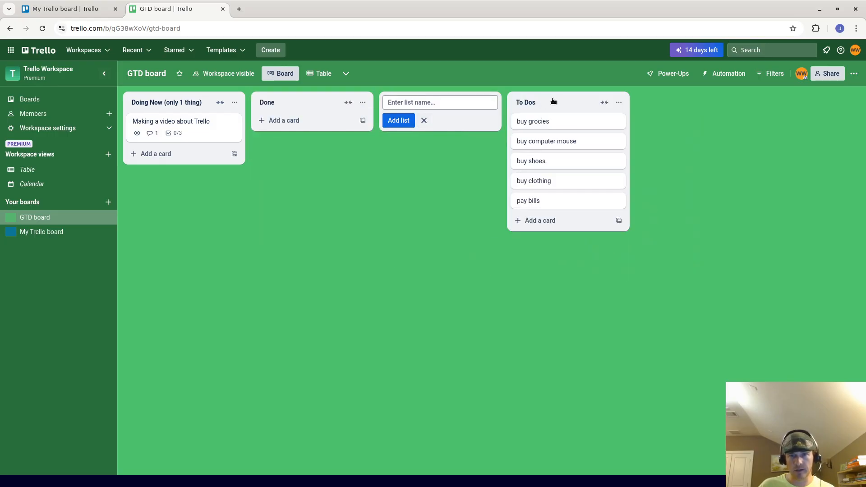
click(445, 100)
text(In)
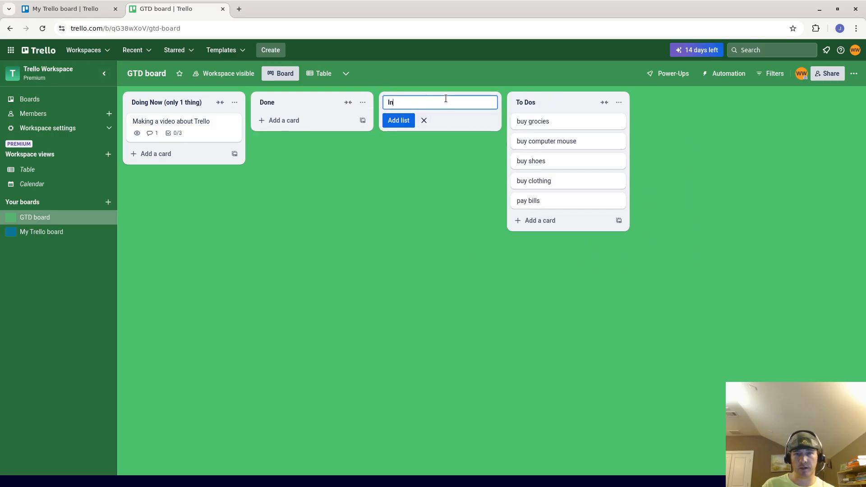
text(box)
key(Return)
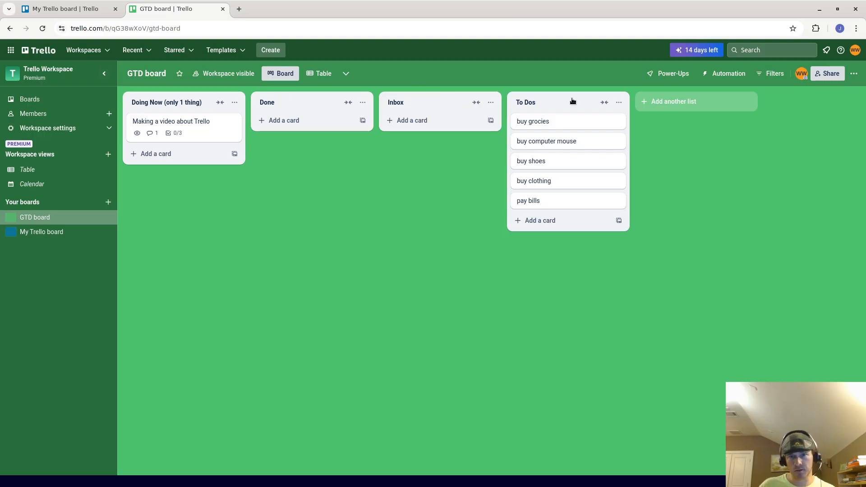
Rename the To Dos list as "inbox"
click(544, 102)
click(545, 101)
key(ctrl+a)
text(u)
text(nbox)
key(Return)
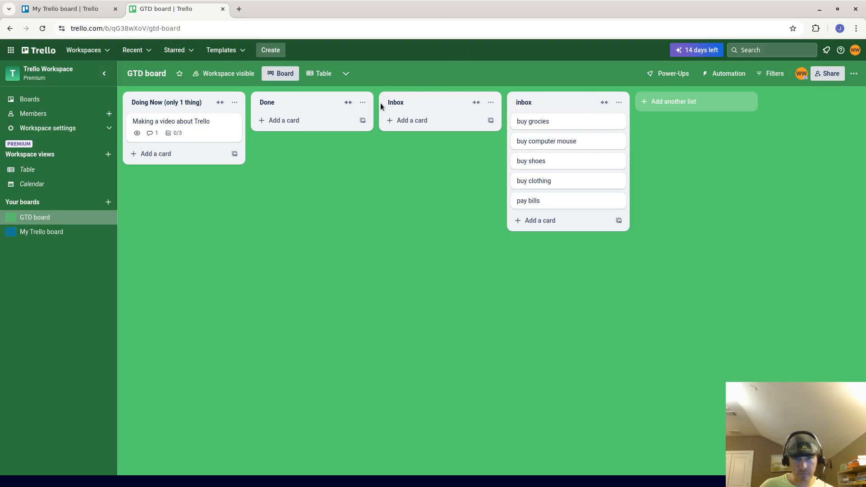
Add two more lists named "someday maybe" and "waiting on" at the end of the board
click(676, 101)
text(someday mayb)
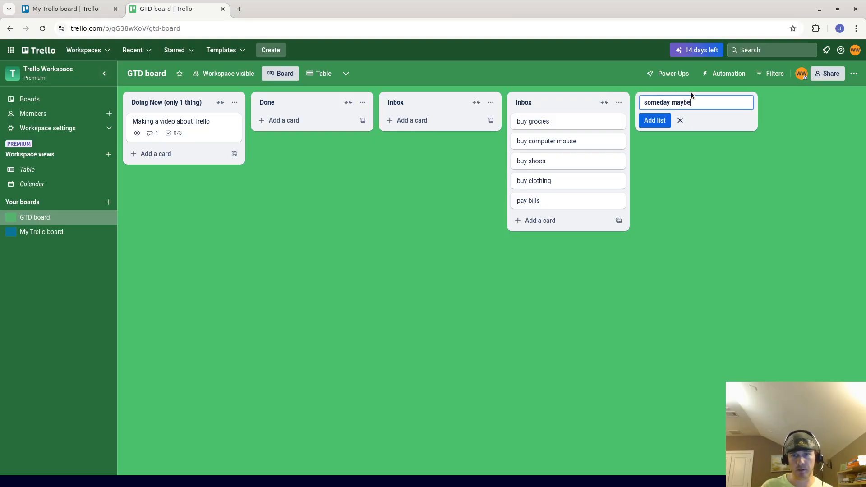
text(e)
key(Return)
text(waiting on)
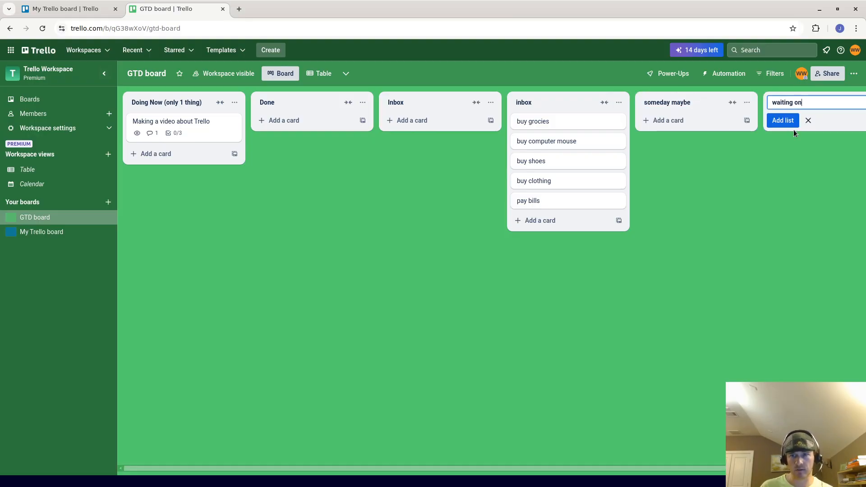
key(Return)
Move the Doing Now list behind the Done list and open the list actions of Done
drag(224, 105, 352, 107)
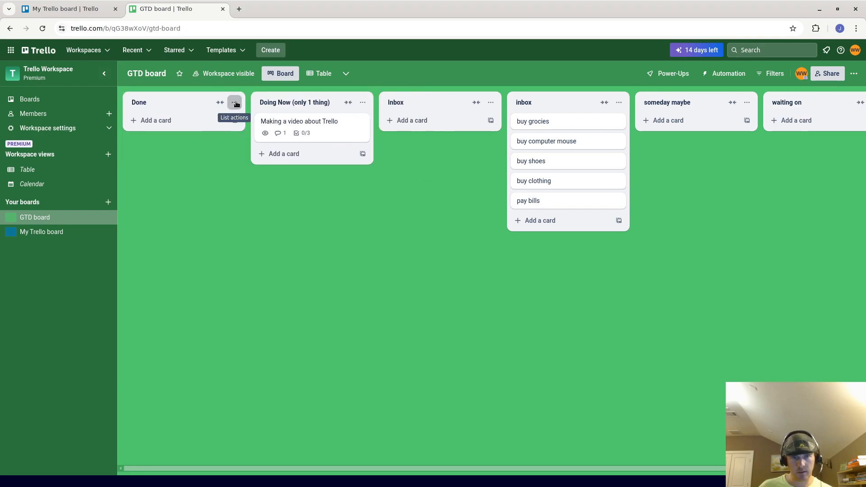
click(235, 102)
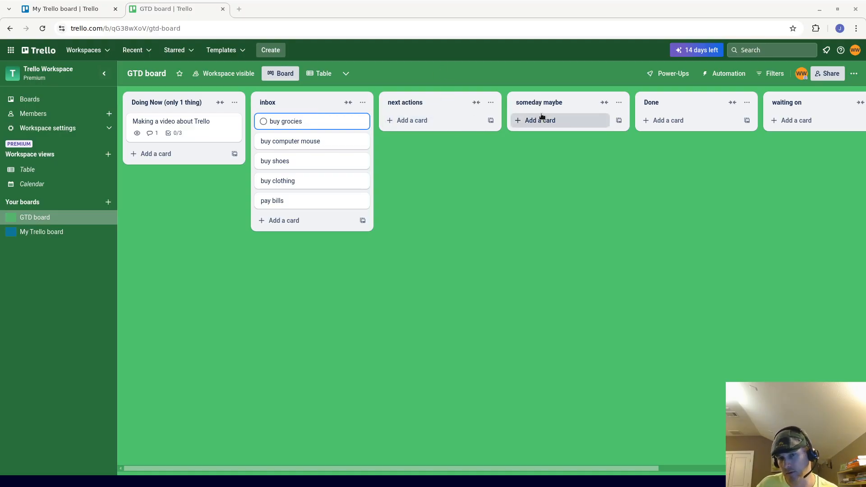
Review the board's lists from Doing Now through calendar and return to the first list
drag(609, 238, 559, 223)
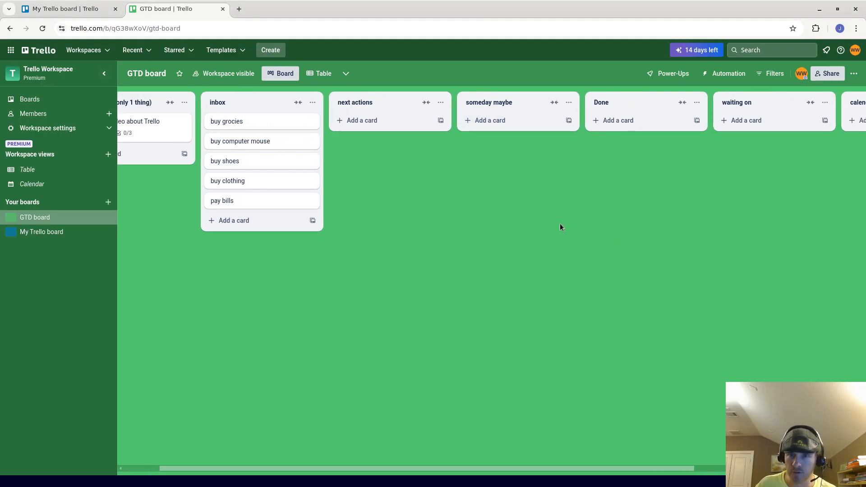
drag(650, 176, 704, 180)
drag(645, 133, 501, 147)
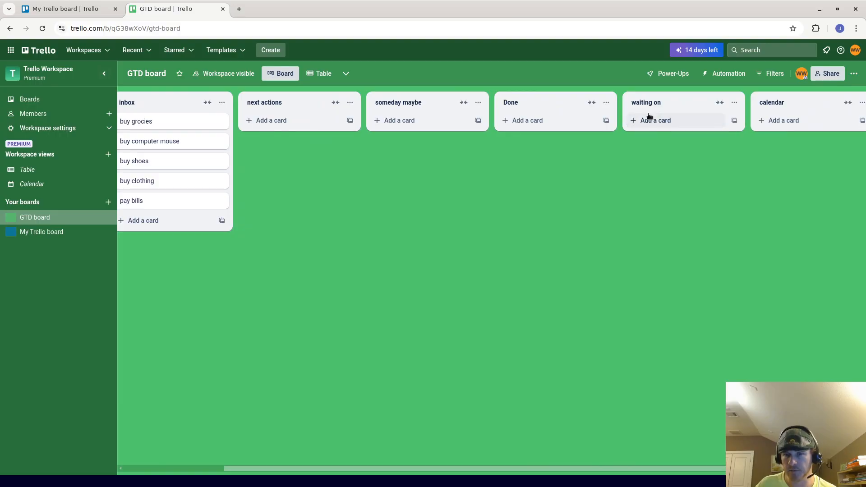
drag(636, 180, 407, 221)
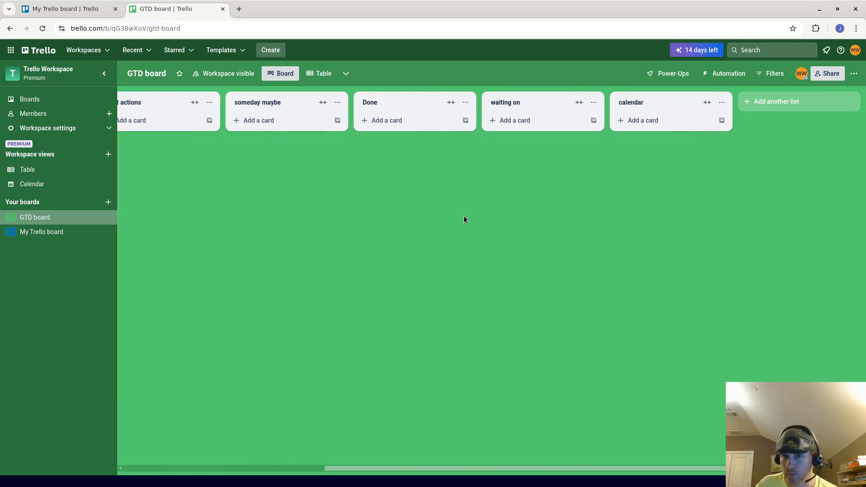
drag(505, 207, 656, 196)
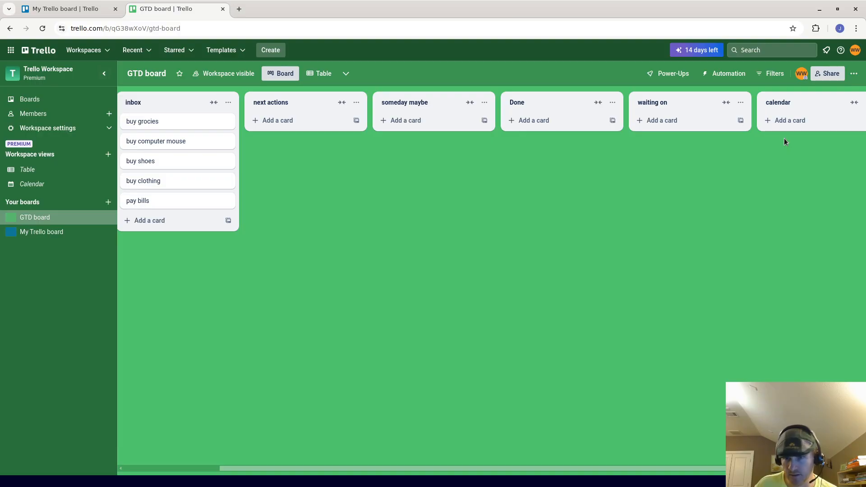
drag(421, 181, 589, 175)
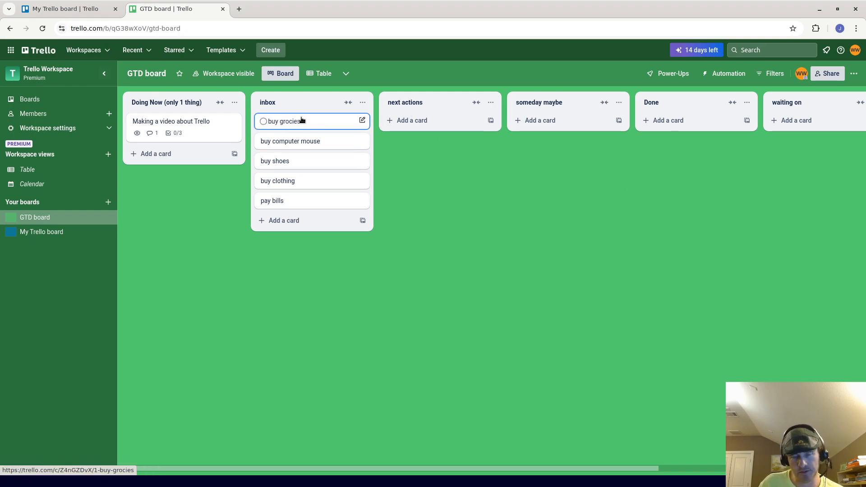
Move the "buy grocies" card from the inbox list to the someday maybe list
drag(288, 124, 541, 125)
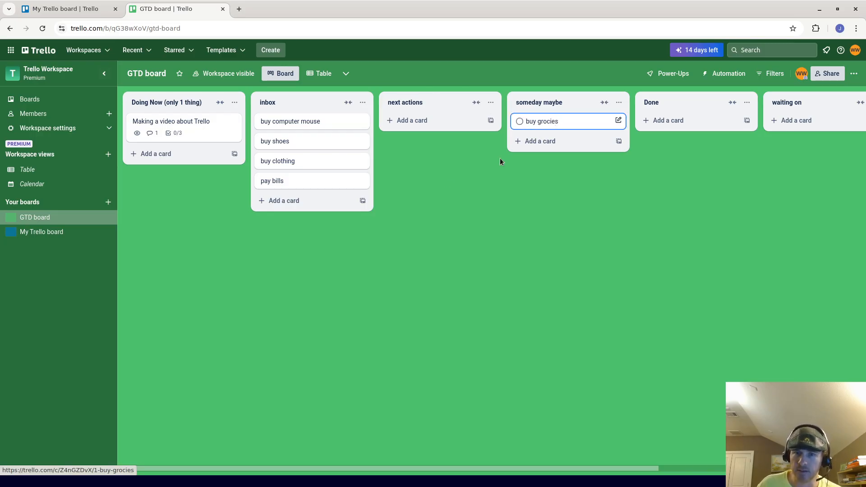
drag(663, 219, 352, 237)
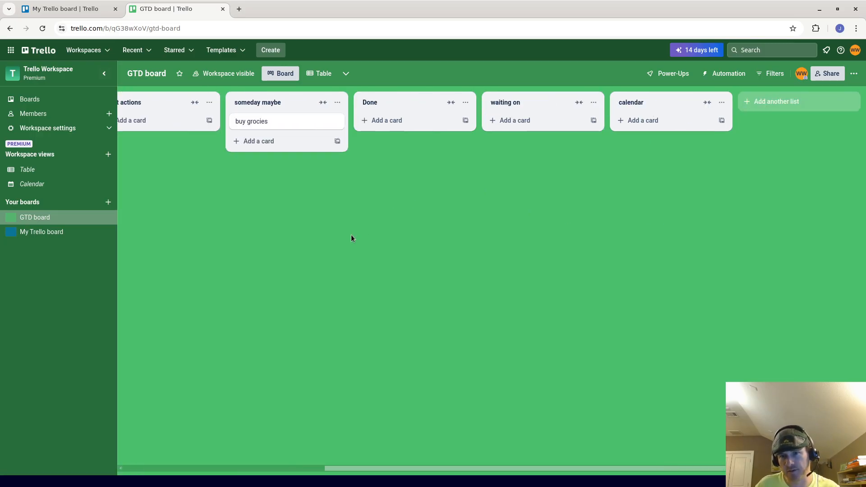
Add two lists named "project 1" and "project 2" at the end of the board
click(773, 103)
text(project 1)
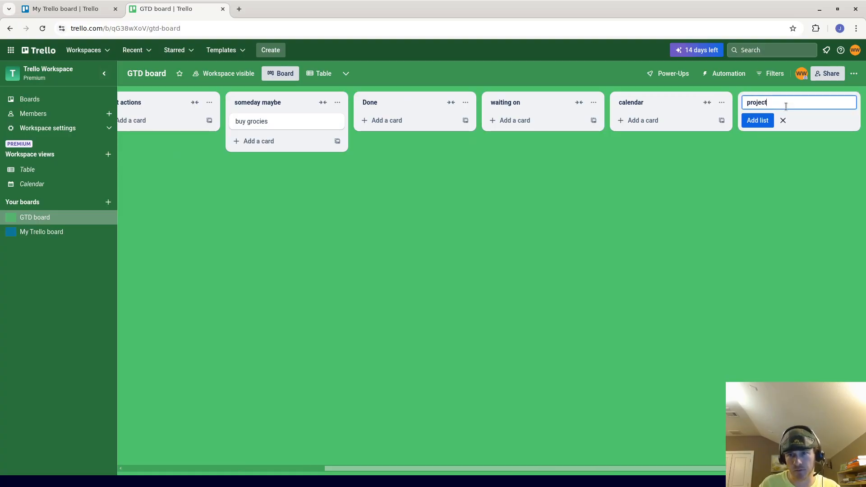
key(Return)
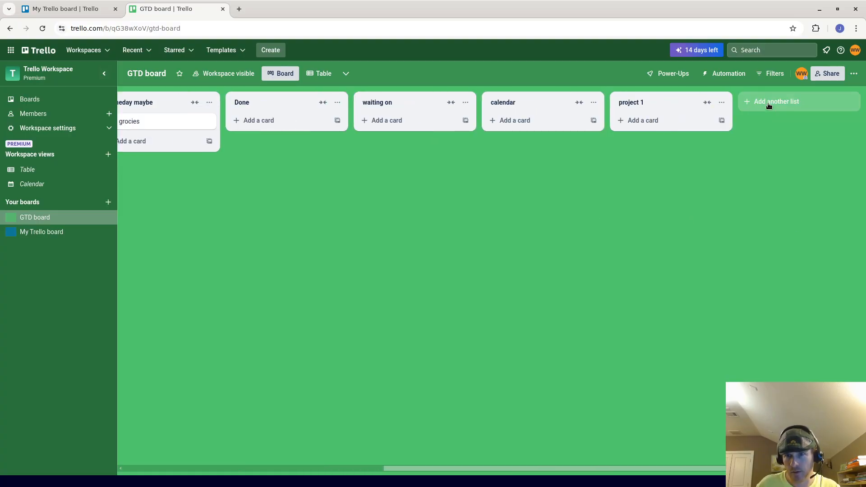
text(project 2)
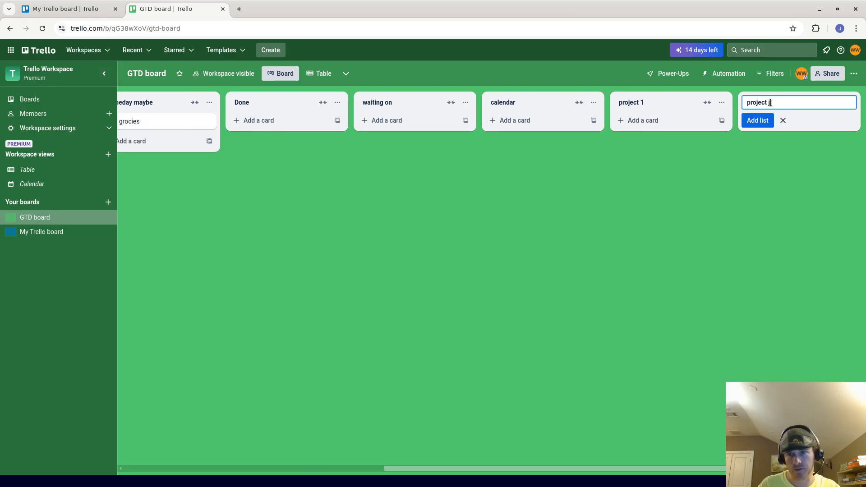
key(Return)
Move the project 1 and project 2 lists directly behind the inbox list, with project 1 first
drag(630, 102, 181, 106)
scroll(312, 208, right, 5)
drag(656, 103, 390, 112)
scroll(451, 248, left, 3)
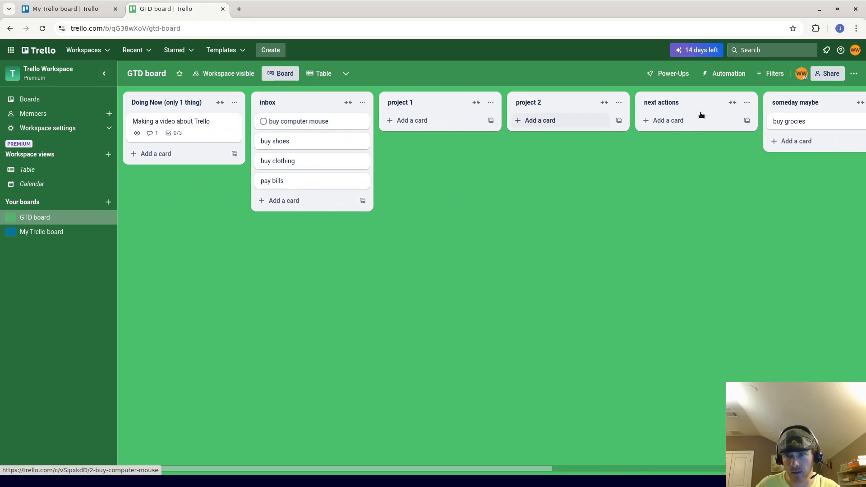
Move the "buy grocies" card from someday maybe to project 1 and correct its title to "buy groceries"
drag(790, 121, 620, 123)
drag(436, 119, 436, 121)
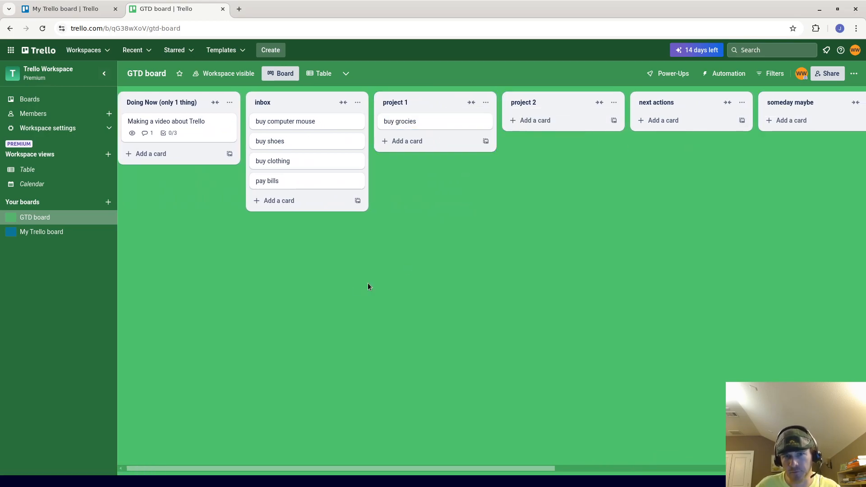
click(417, 121)
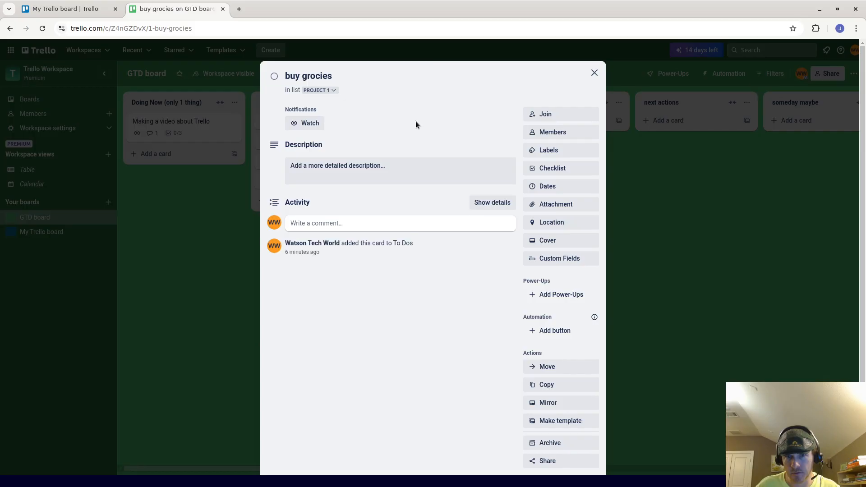
click(308, 75)
text(groceries)
key(Return)
scroll(583, 280, down, 2)
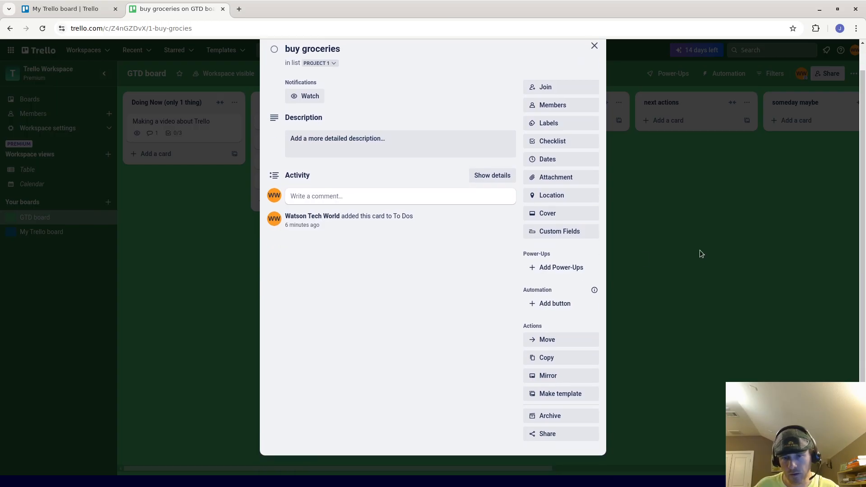
click(699, 250)
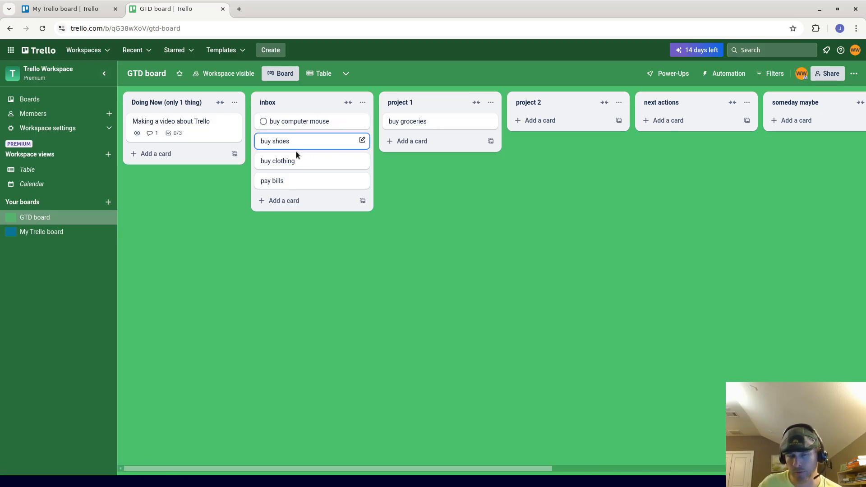
drag(440, 241, 603, 277)
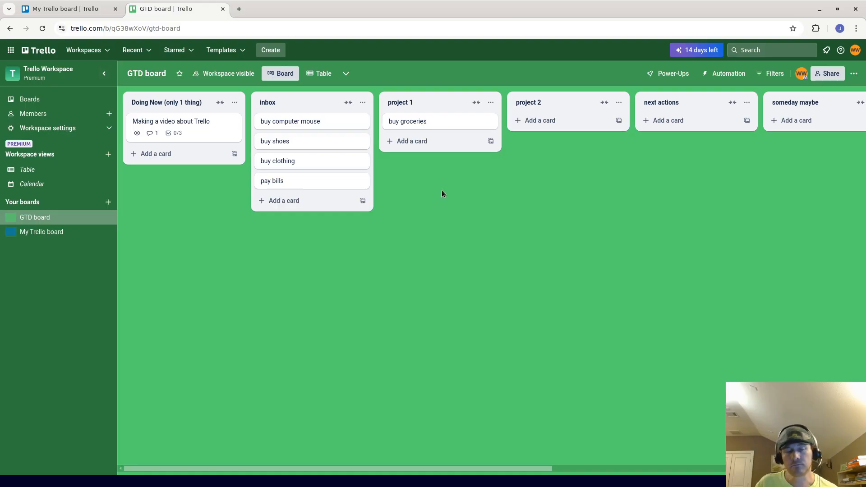
Look through the available board views, check the table view of the cards, and return to the board view
mouse_move(364, 179)
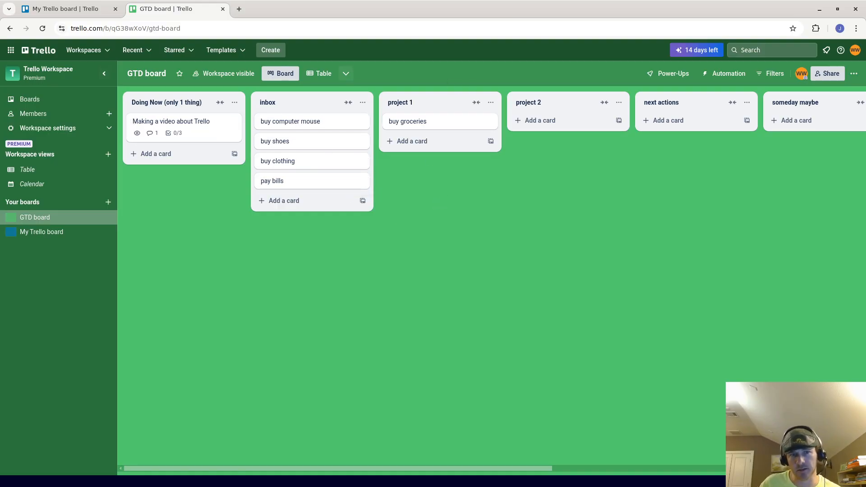
click(348, 73)
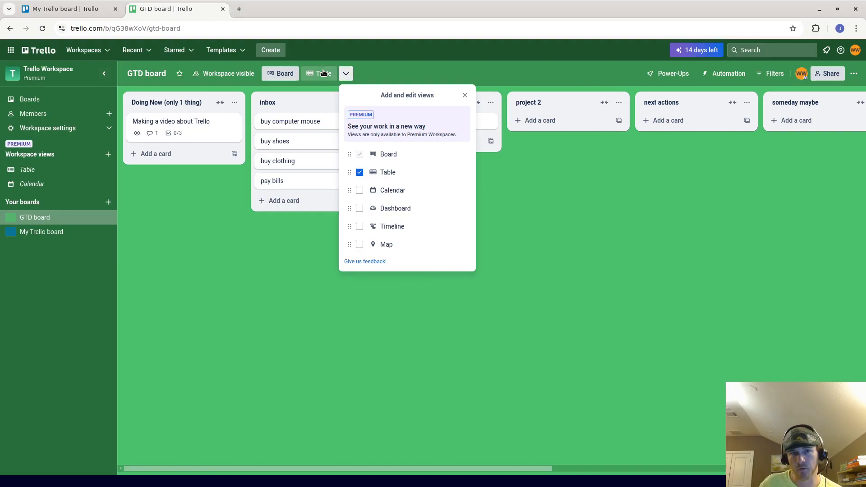
click(320, 74)
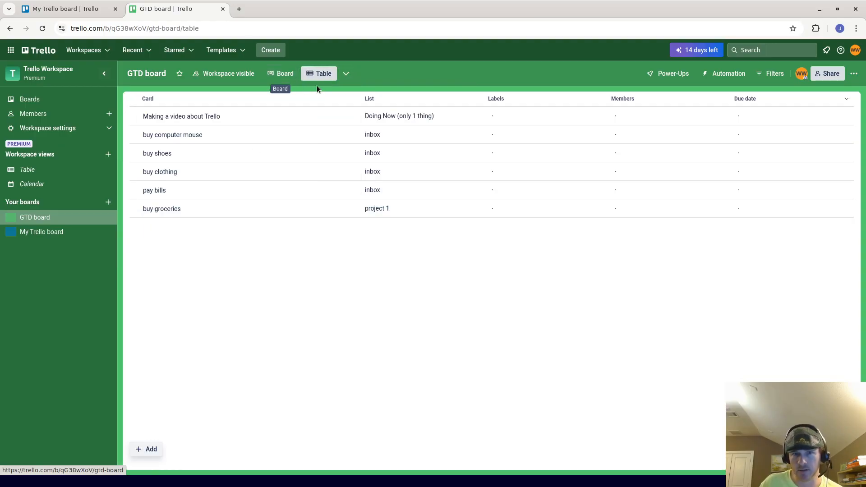
click(284, 74)
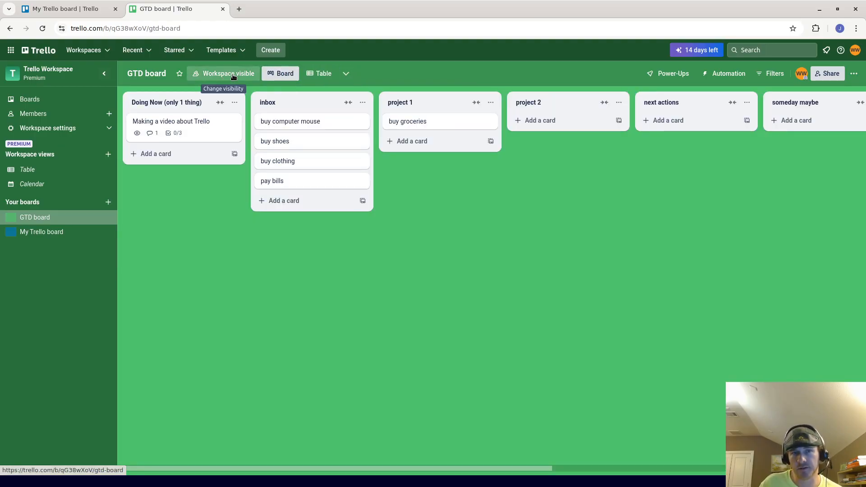
click(247, 76)
click(281, 74)
Inspect the "buy shoes" card's details from the table view and return to the board view
click(319, 74)
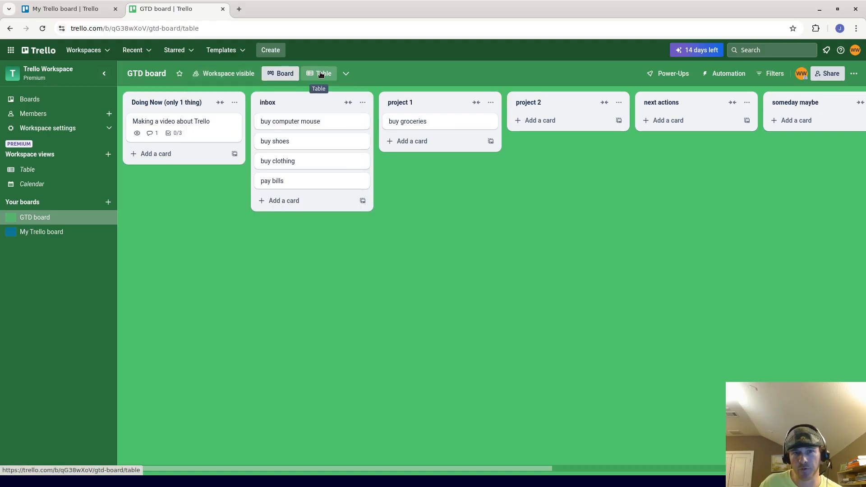
click(189, 119)
click(677, 214)
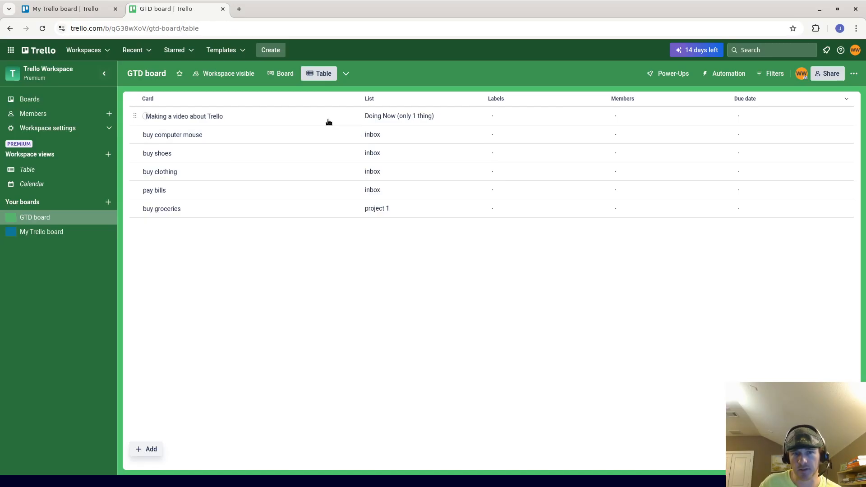
click(205, 156)
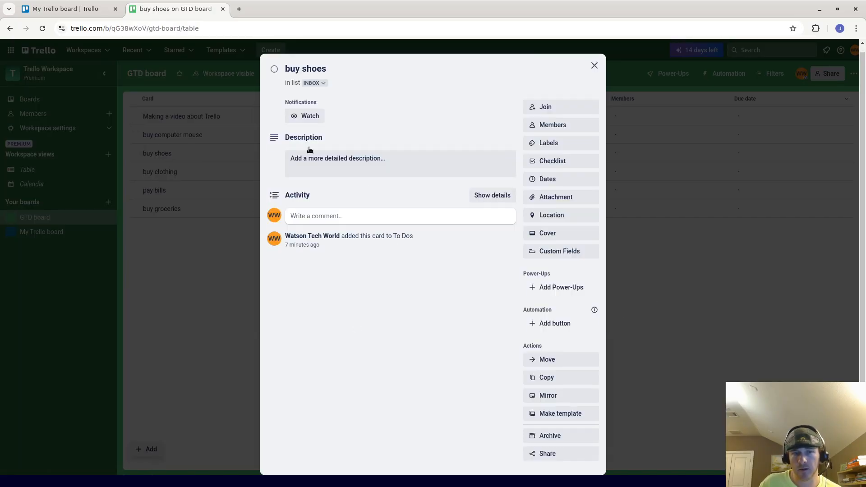
click(251, 92)
click(281, 74)
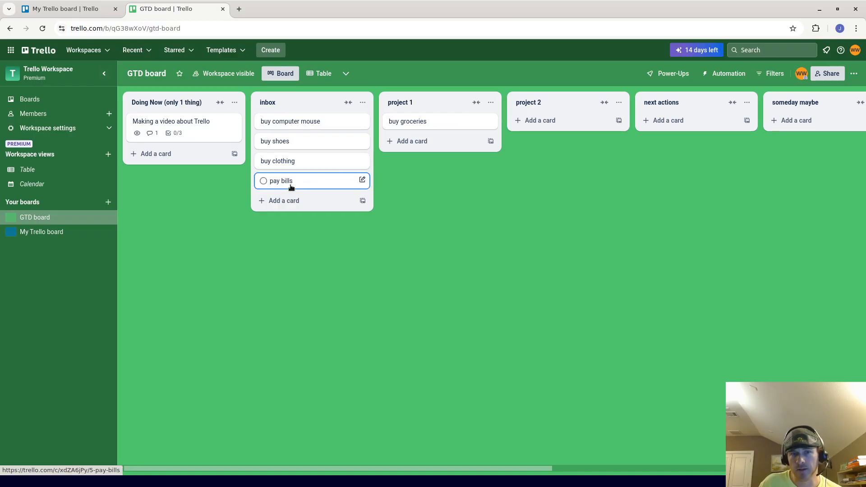
Move the "pay bills" card out of the inbox list and place it in the project 2 list
drag(278, 185, 697, 128)
scroll(425, 182, left, 5)
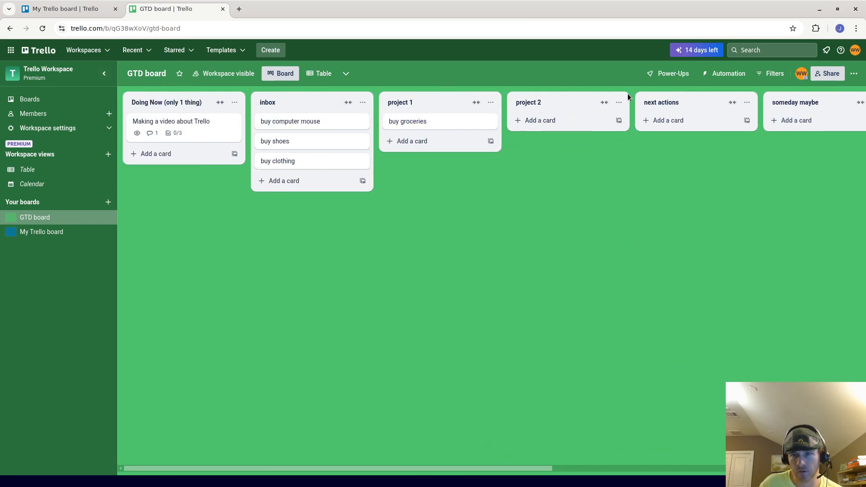
scroll(425, 207, right, 5)
drag(586, 120, 440, 122)
scroll(519, 272, left, 2)
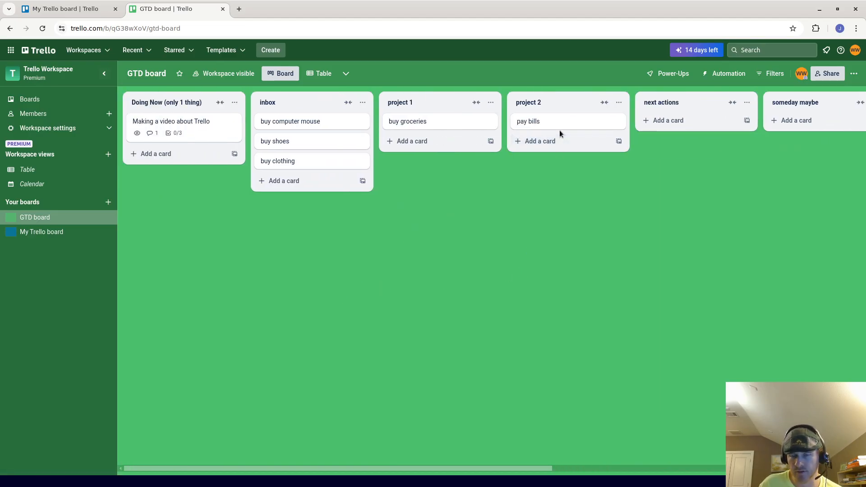
Add a card titled "pay bill 2" to the calendar list
drag(576, 170, 177, 262)
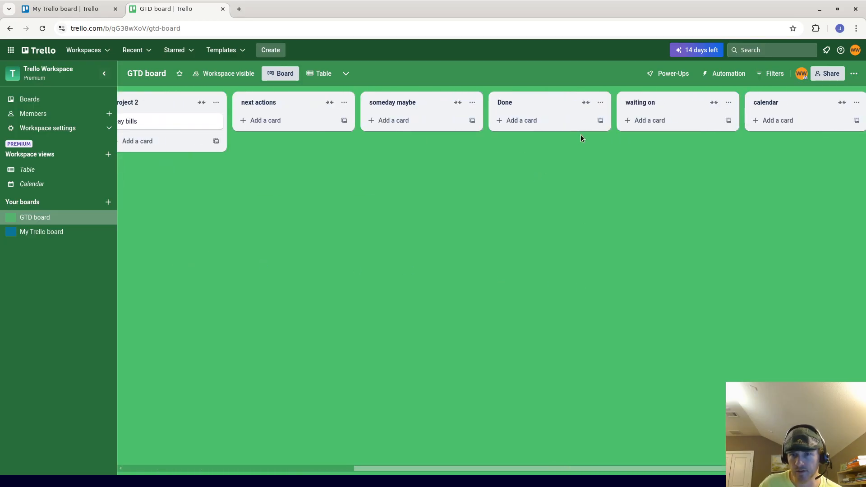
click(771, 120)
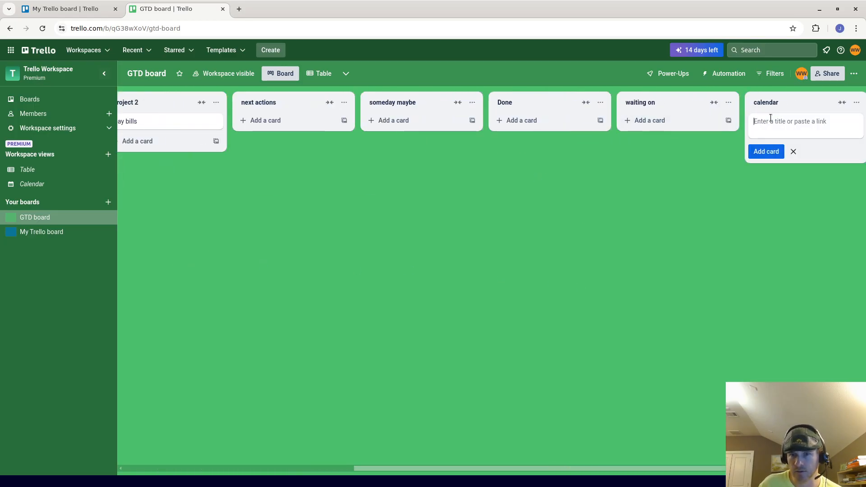
text(p)
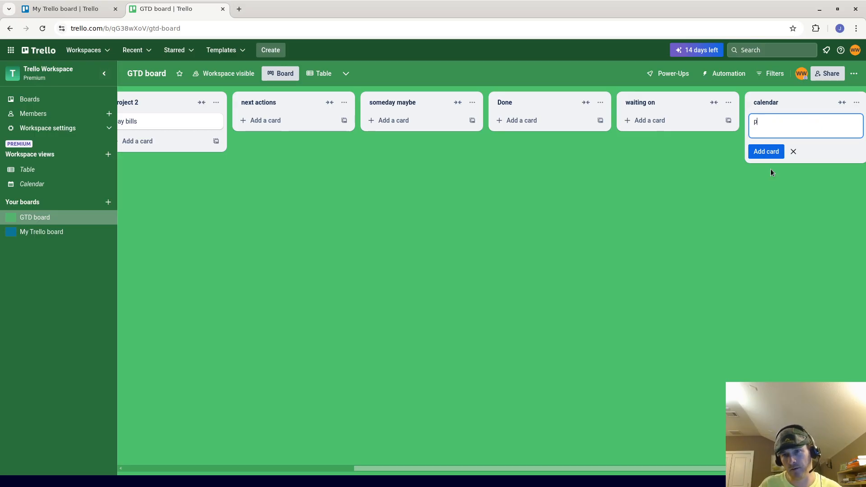
text(ay bill 2)
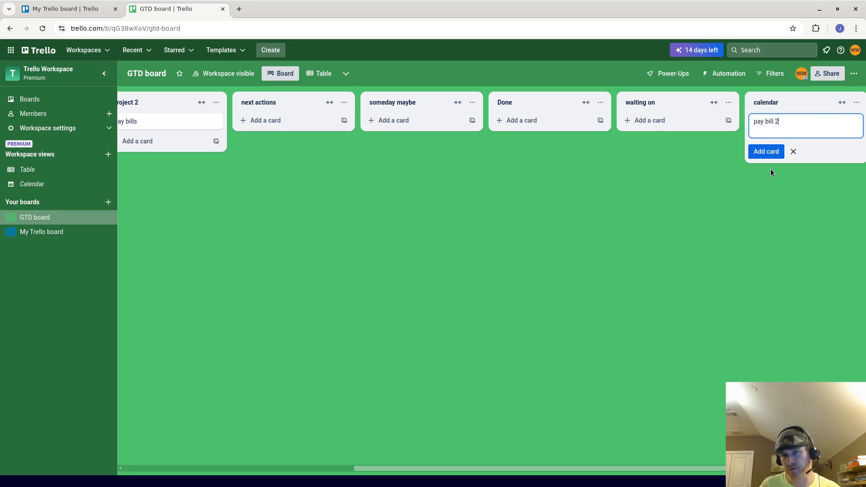
key(Return)
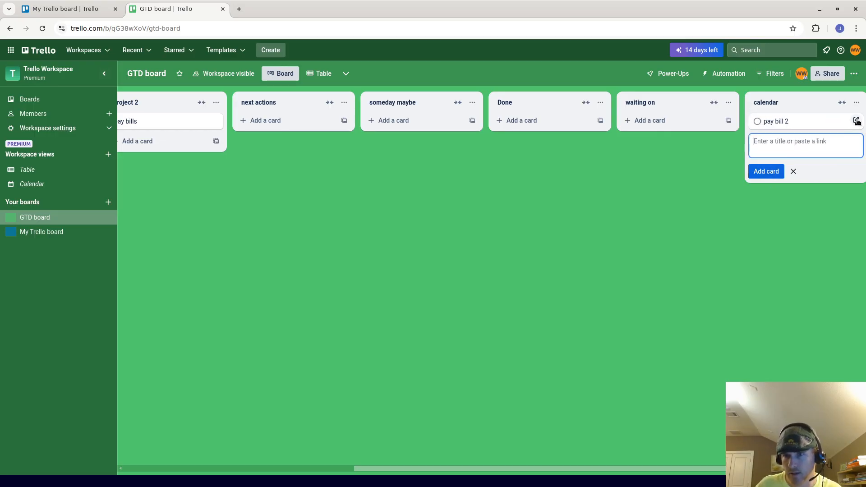
Give the "pay bill 2" card a due date of 2/22/2025 at 5:44 PM with a reminder 1 day before, and close the card
click(856, 120)
click(722, 120)
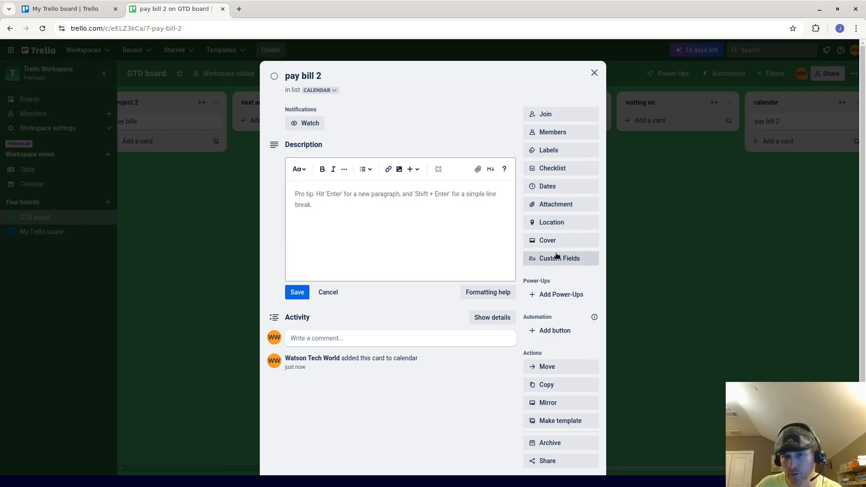
scroll(556, 351, down, 1)
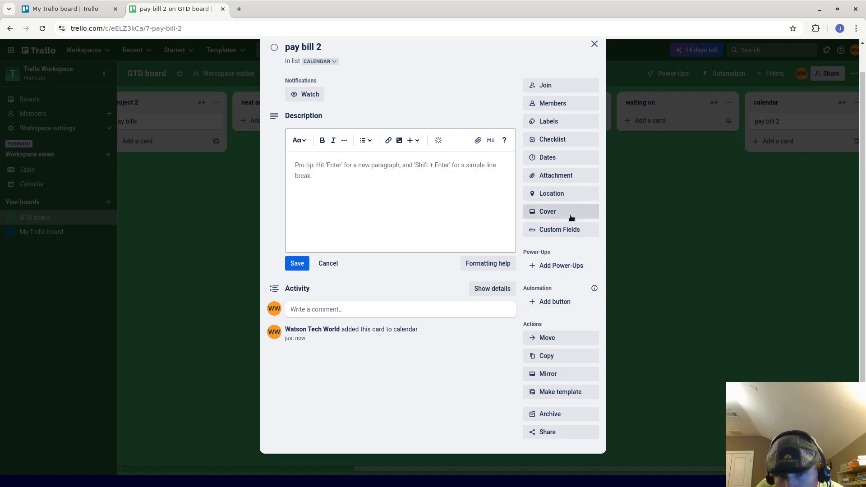
click(566, 157)
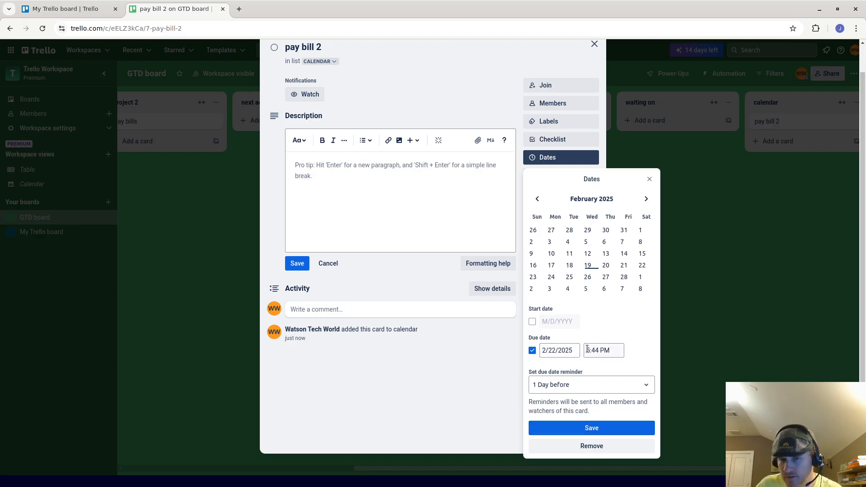
click(608, 427)
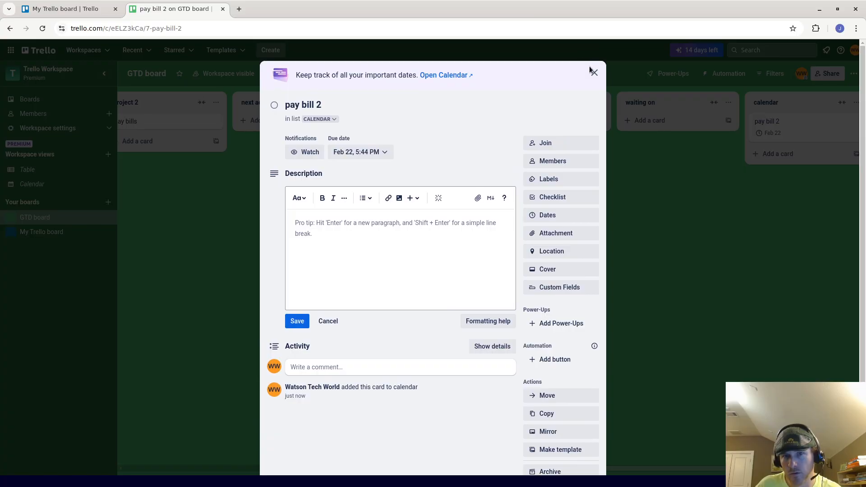
click(589, 67)
scroll(486, 241, right, 3)
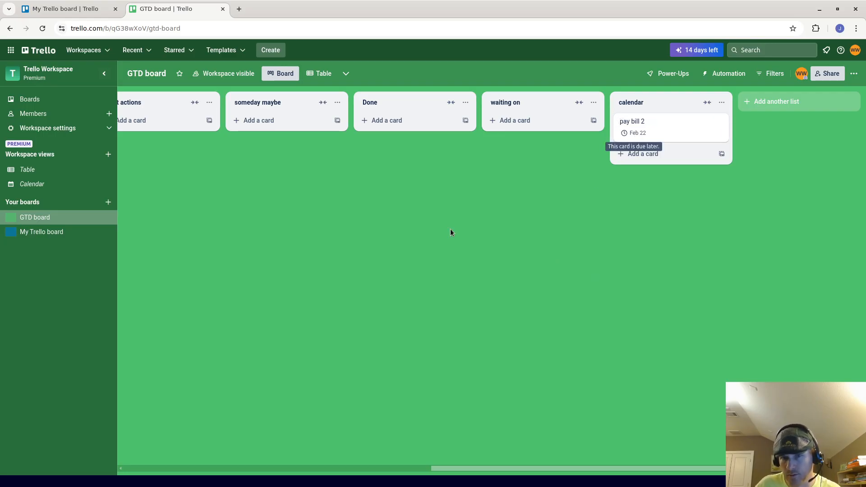
Browse the Power-Ups directory for this board, looking over the featured Power-Ups and the categories
scroll(497, 215, left, 5)
scroll(604, 211, left, 5)
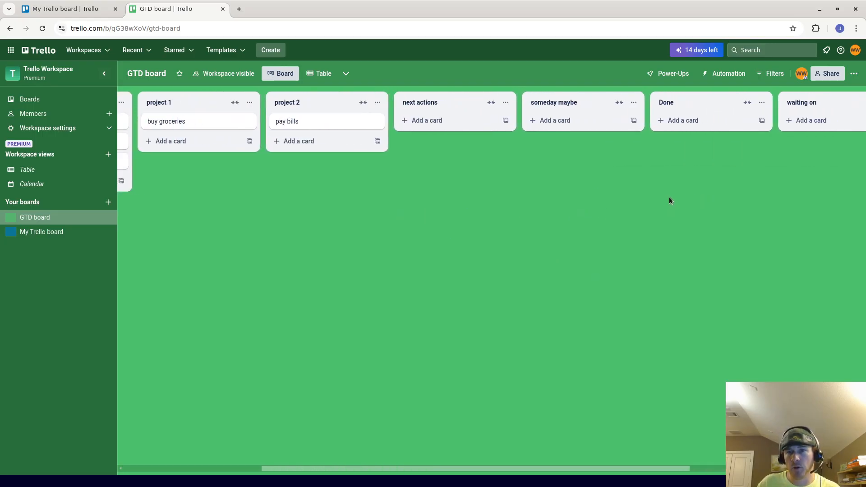
scroll(339, 250, left, 3)
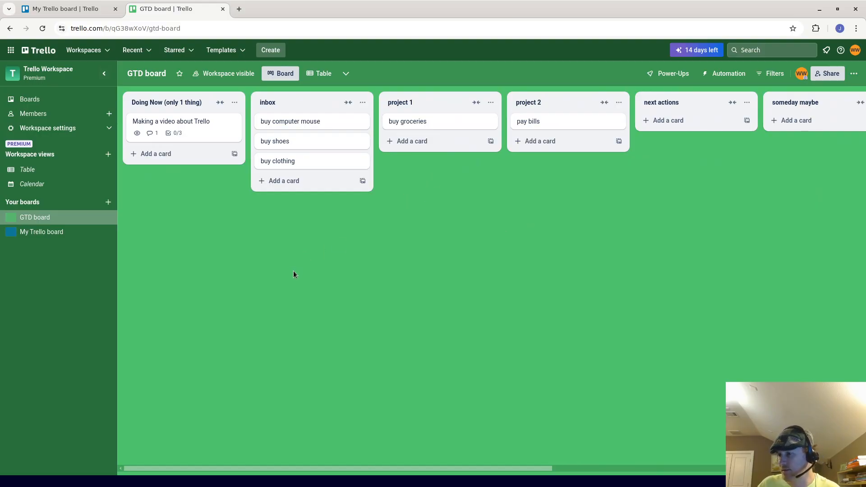
click(673, 78)
click(717, 236)
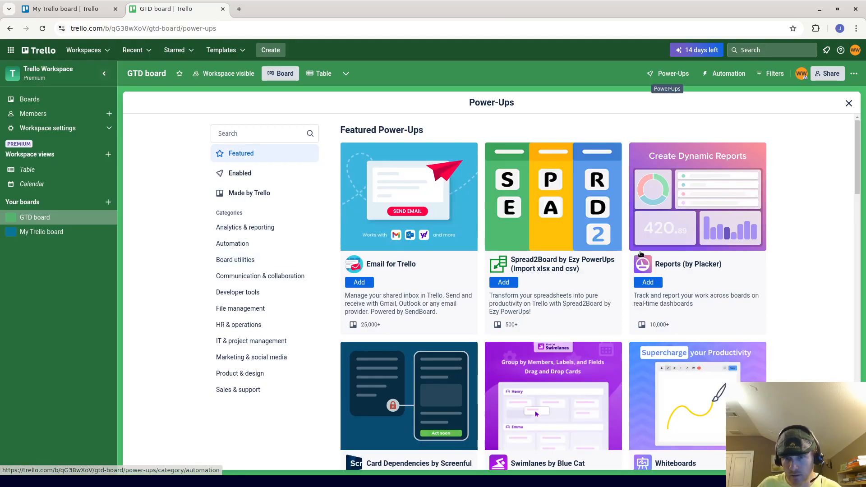
scroll(690, 266, down, 5)
scroll(681, 253, down, 3)
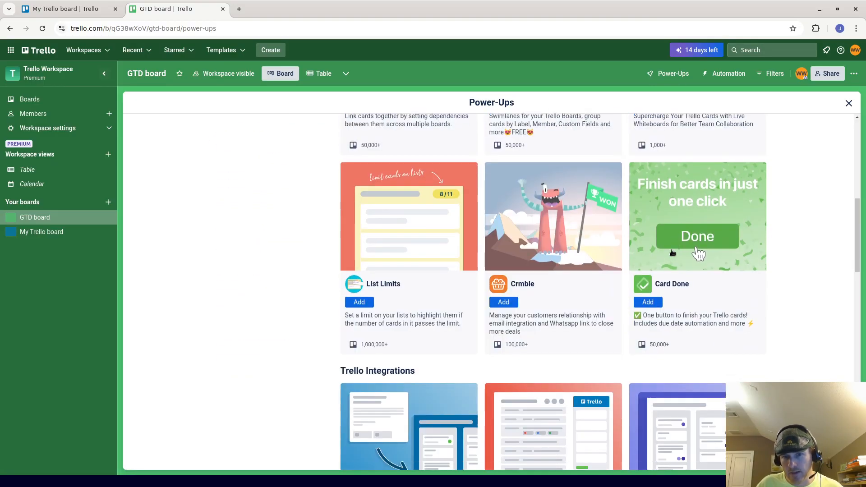
scroll(338, 257, up, 8)
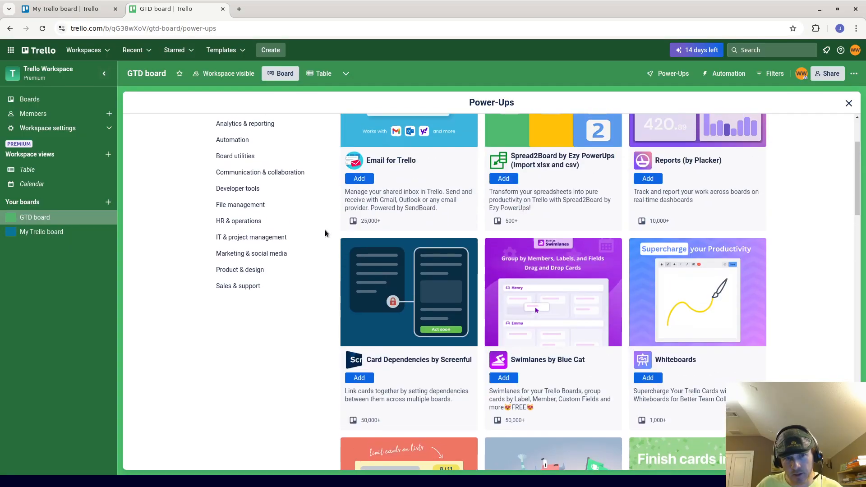
scroll(418, 199, down, 3)
scroll(418, 199, up, 3)
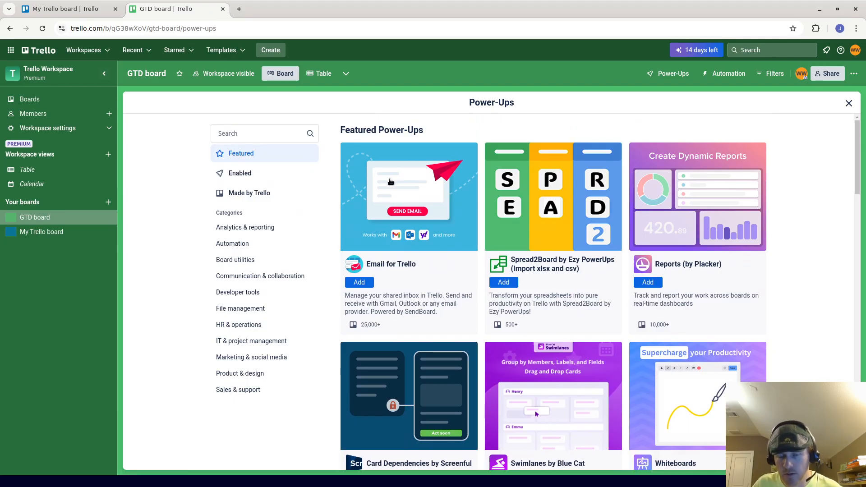
Look through the featured and other great Power-Ups further down the directory, and close it to return to the board
scroll(375, 304, down, 15)
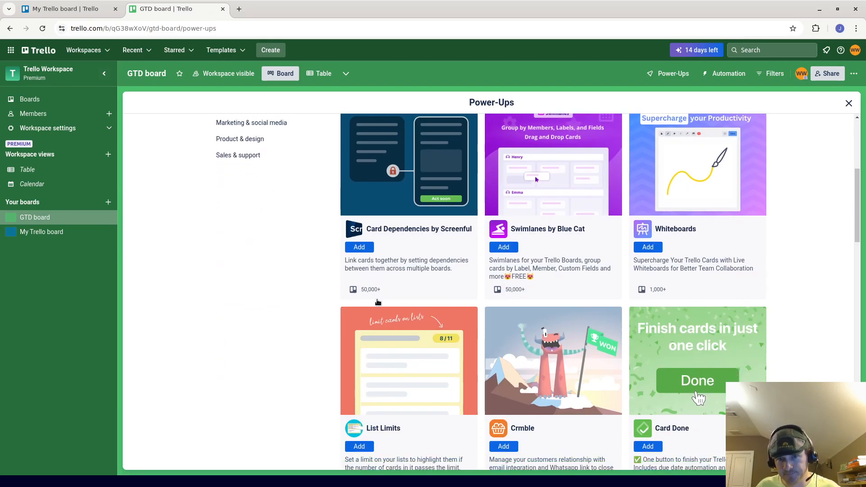
scroll(373, 306, down, 8)
scroll(373, 305, up, 8)
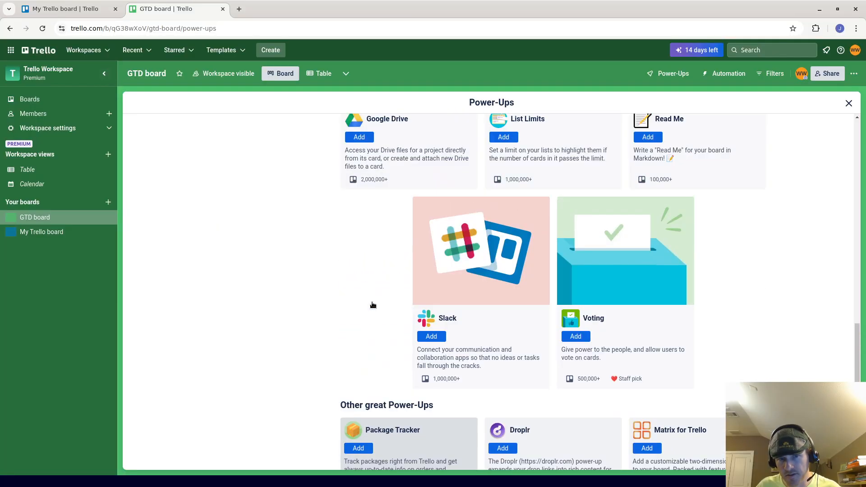
scroll(373, 304, down, 3)
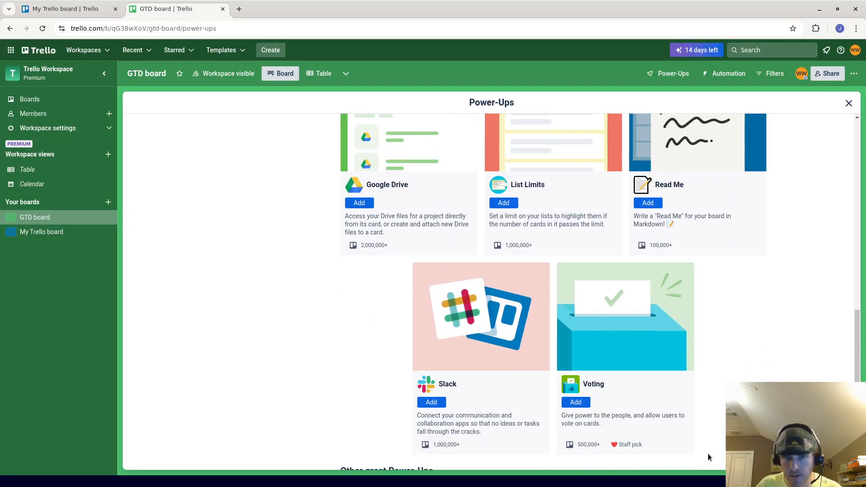
scroll(604, 323, down, 5)
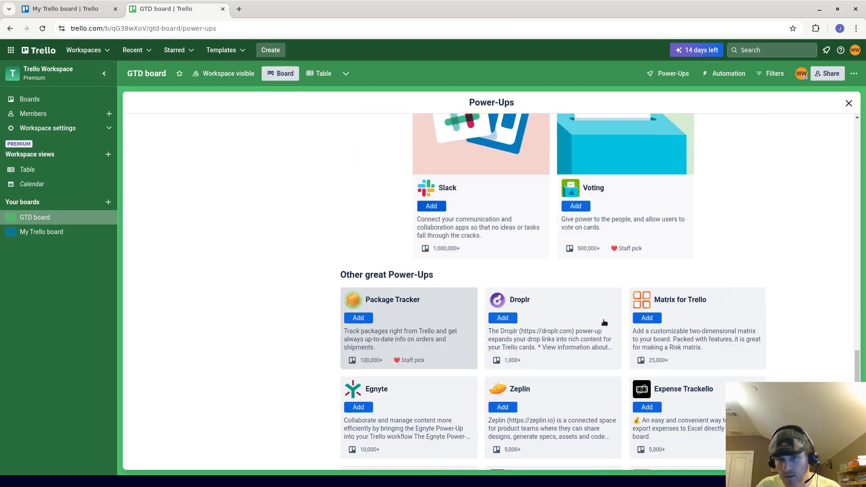
scroll(603, 323, down, 2)
scroll(603, 322, up, 10)
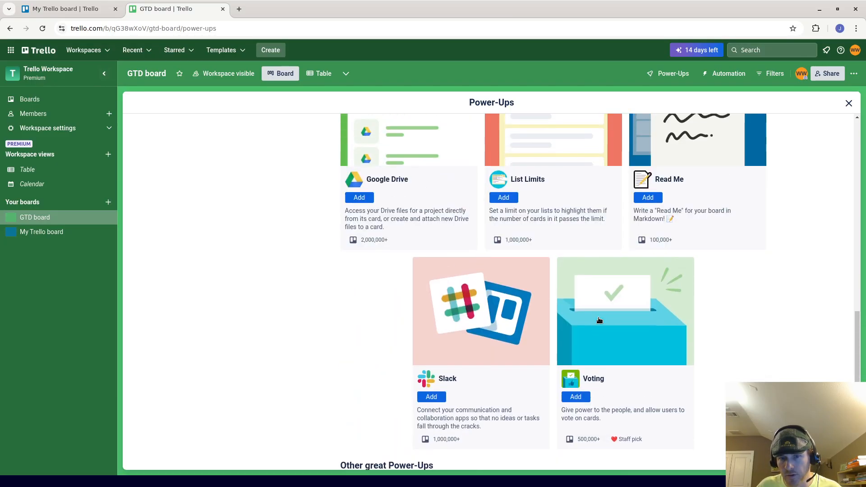
click(849, 103)
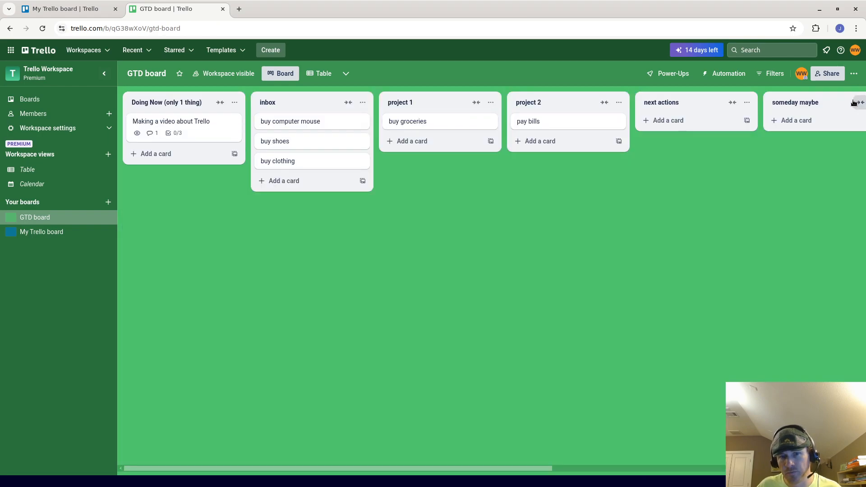
Place the inbox list ahead of the "Doing Now (only 1 thing)" list and colour the inbox list green
drag(322, 103, 301, 101)
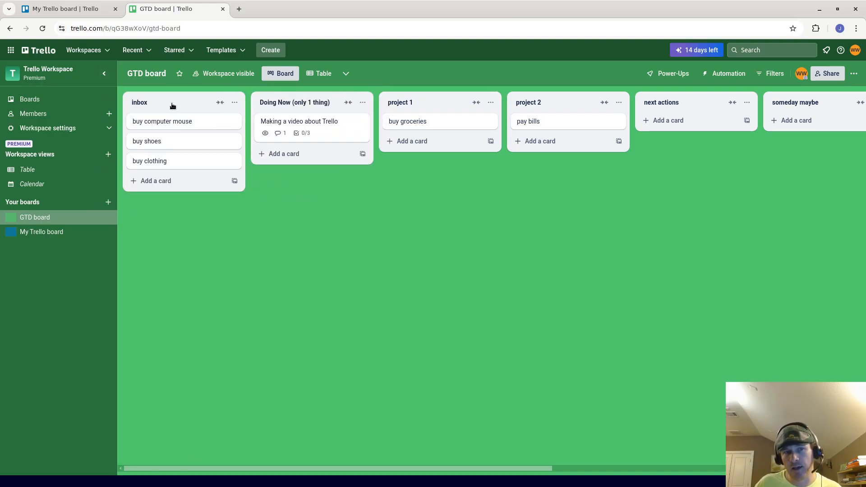
click(234, 103)
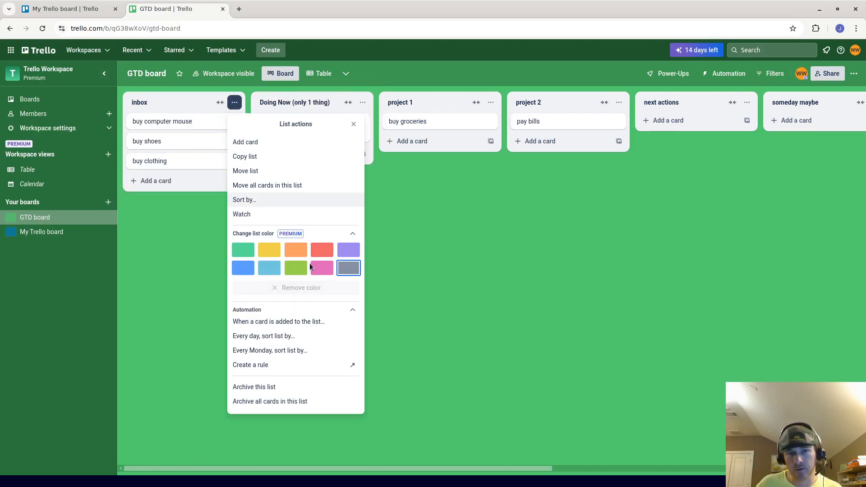
click(249, 251)
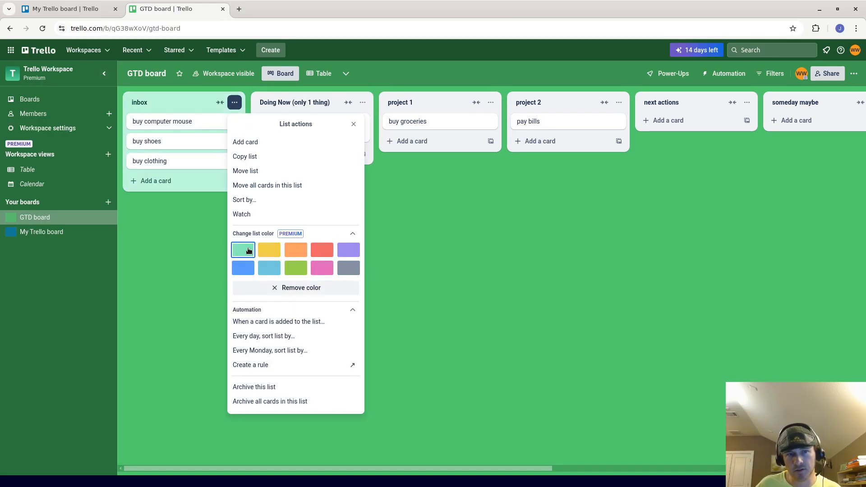
click(422, 296)
Colour the "Doing Now (only 1 thing)" list orange and put it back at the front of the board, before inbox
click(361, 103)
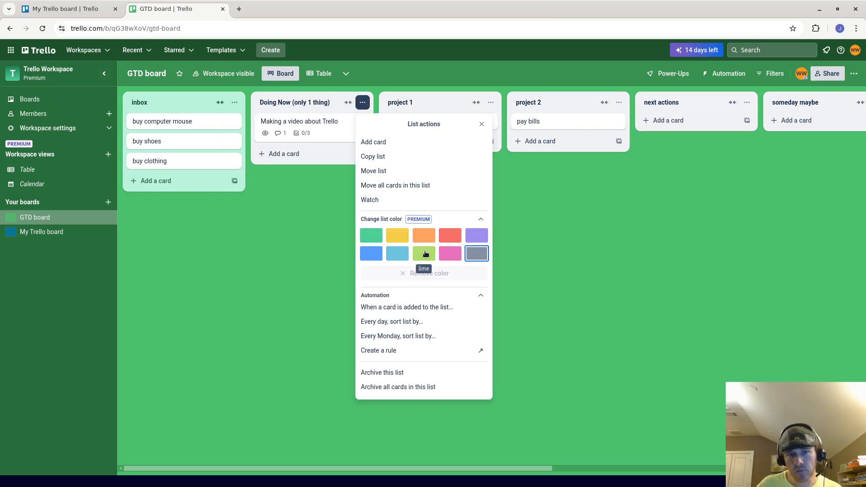
click(428, 235)
click(280, 234)
drag(293, 102, 170, 107)
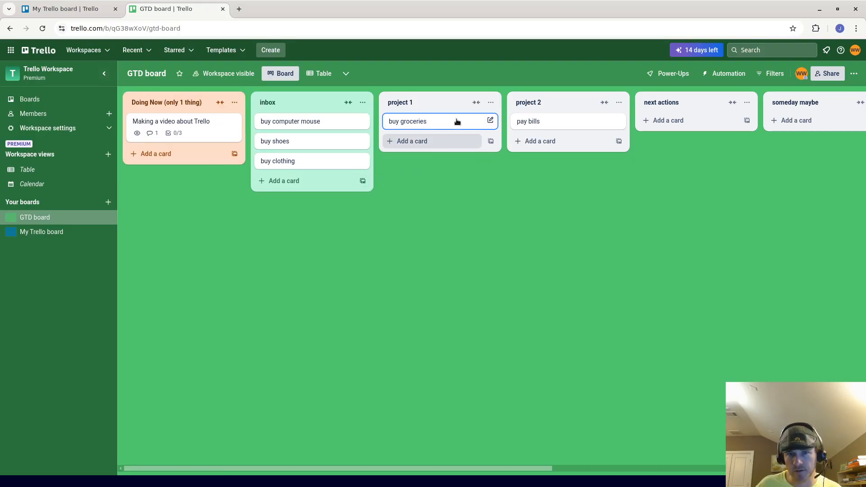
Colour the project 1 list pink and the project 2 list purple
click(490, 103)
click(578, 253)
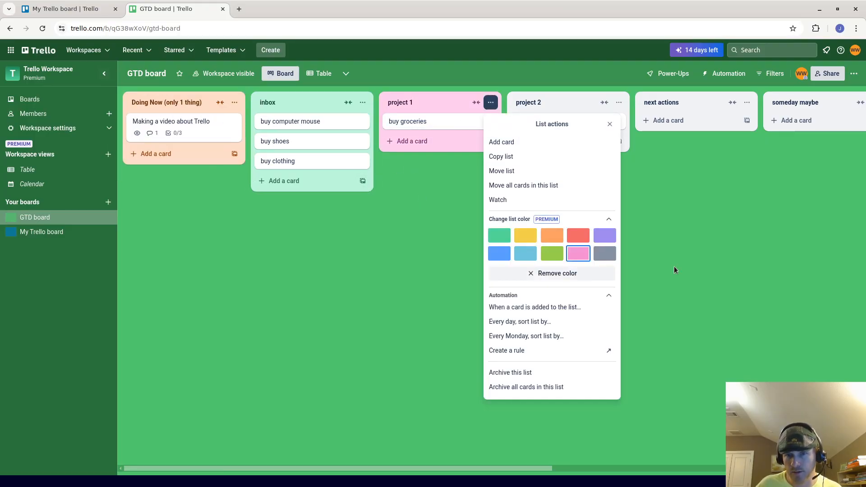
click(634, 269)
click(615, 103)
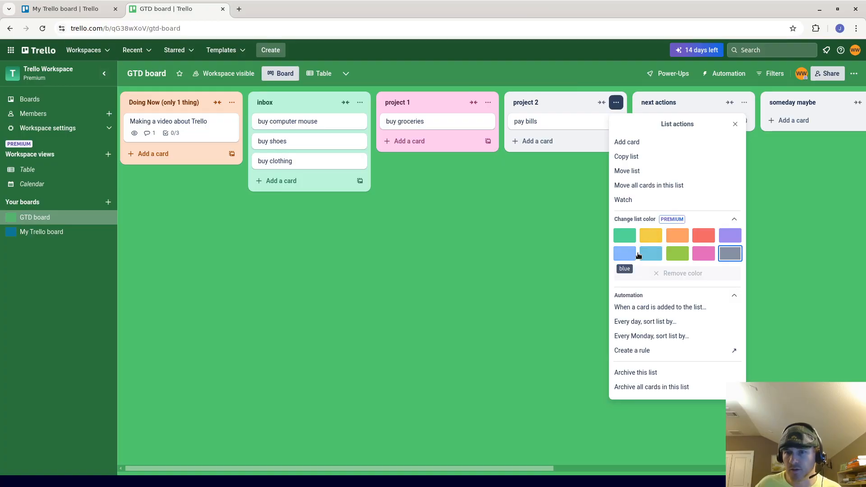
click(730, 234)
click(555, 270)
Colour the Done list red
drag(505, 264, 45, 231)
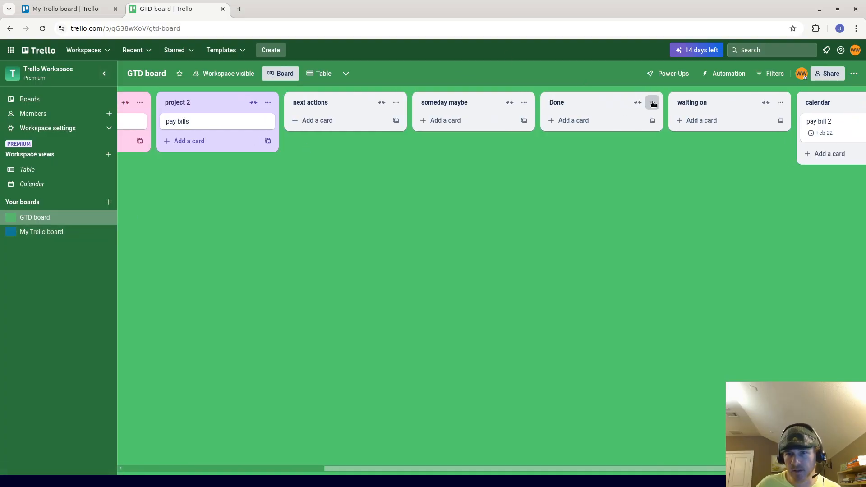
click(652, 104)
click(736, 218)
drag(561, 244, 787, 230)
scroll(779, 149, right, 2)
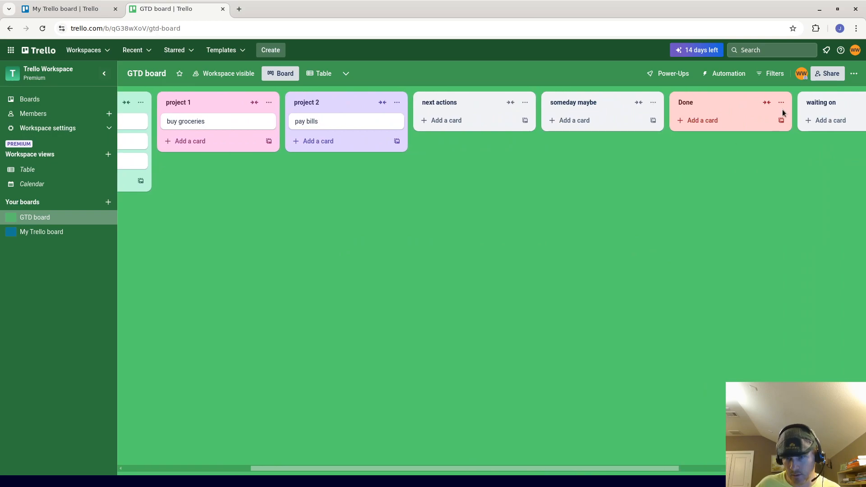
click(782, 103)
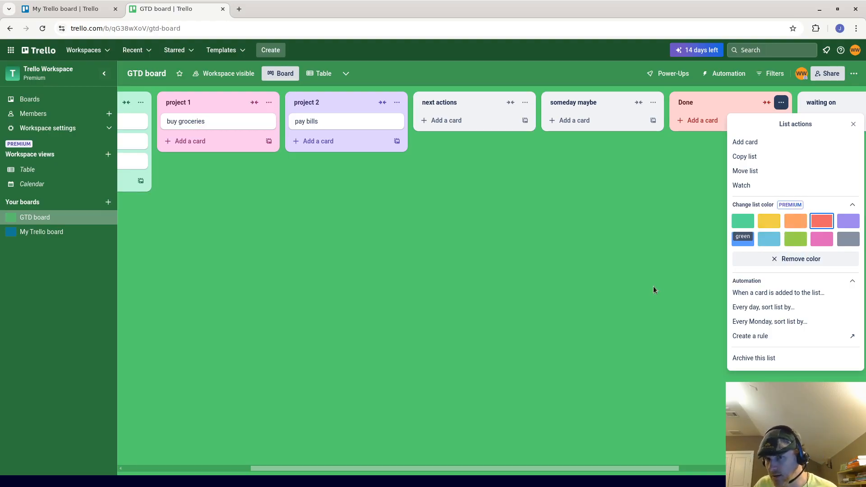
drag(653, 286, 835, 261)
drag(557, 288, 698, 271)
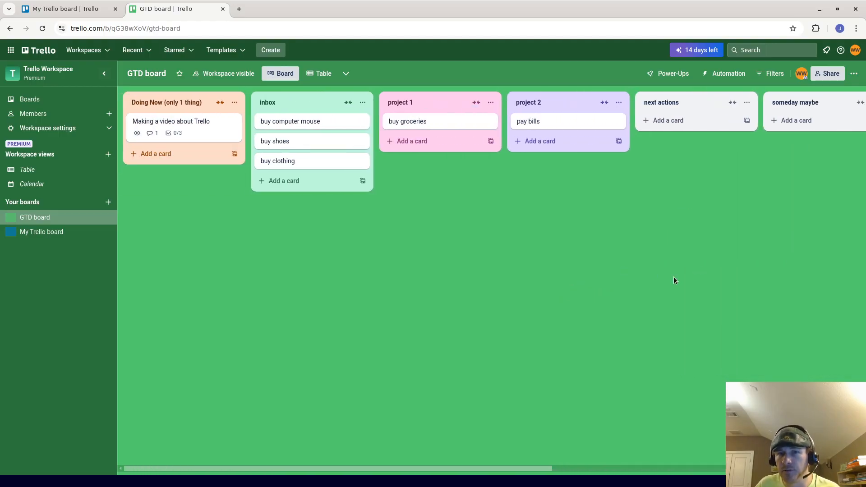
drag(670, 276, 289, 252)
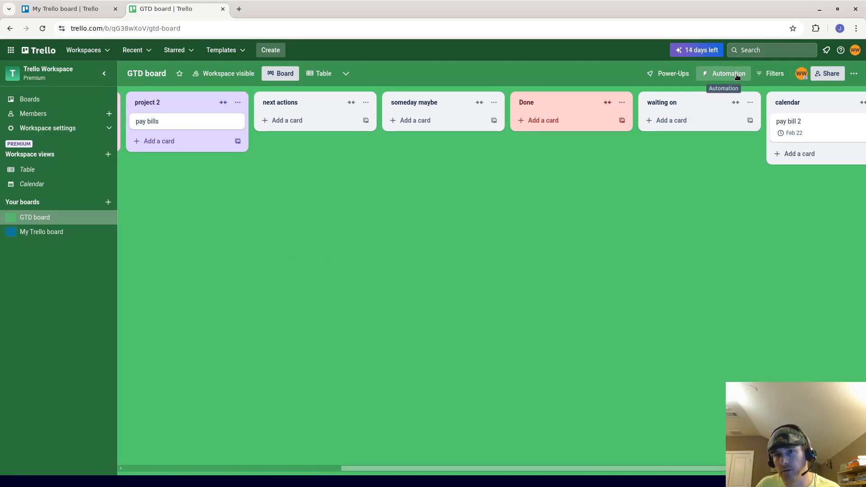
Filter the board's cards by the keyword "someday maybe"
click(763, 73)
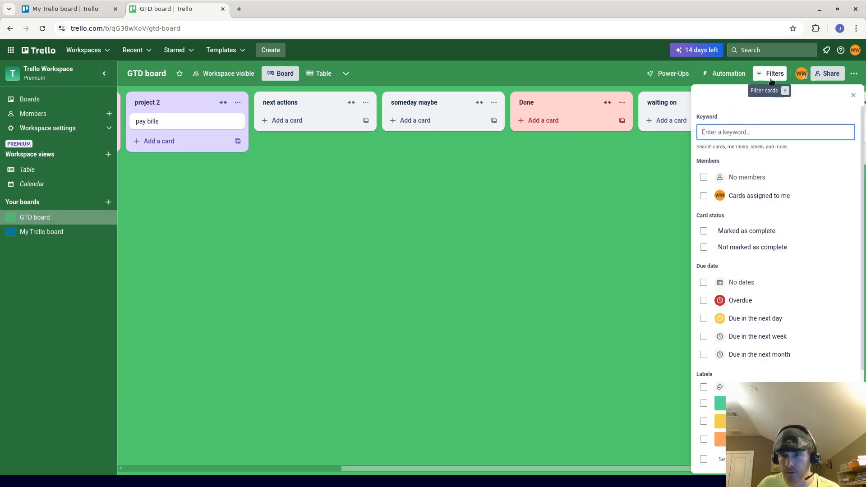
text(so)
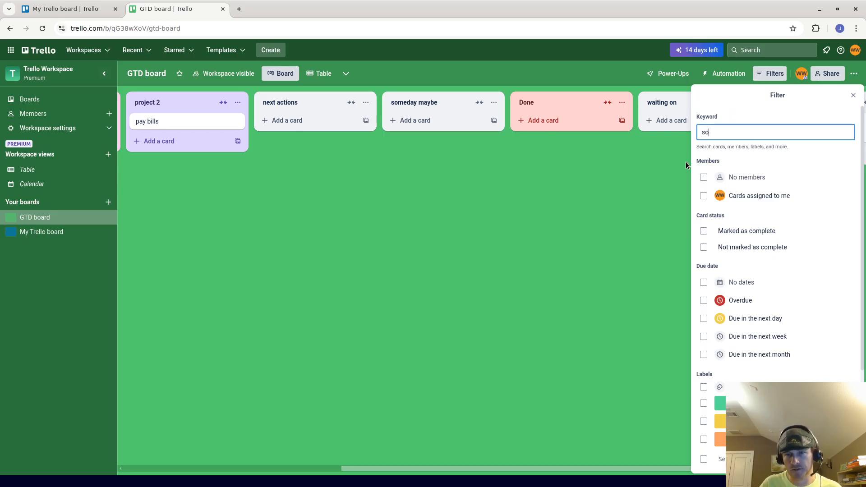
text(meday maybe)
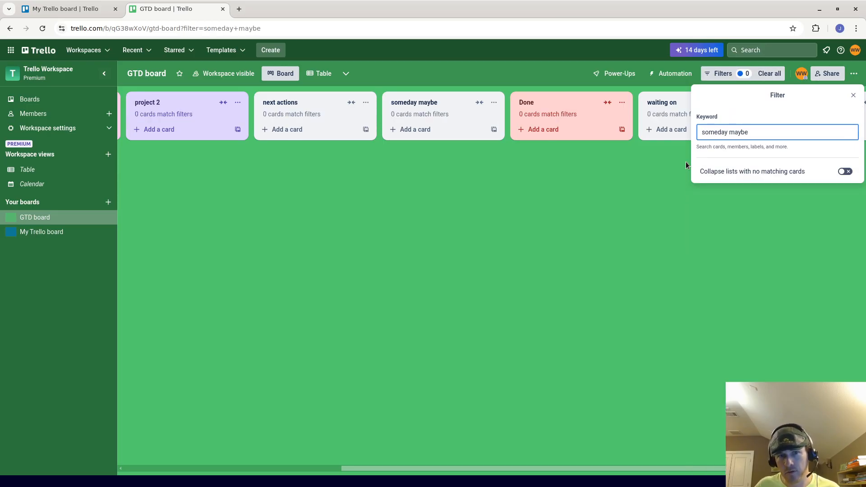
Change the filter keyword to "pay bill", check the matching cards across the lists, and clear all filters
key(BackSpace)
key(BackSpace)
key(BackSpace)
key(BackSpace)
key(BackSpace)
key(BackSpace)
key(BackSpace)
key(BackSpace)
key(BackSpace)
key(BackSpace)
key(BackSpace)
key(BackSpace)
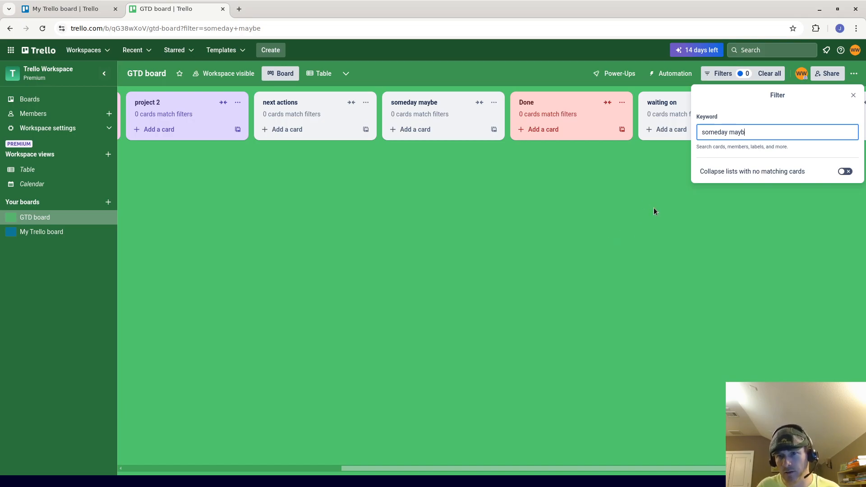
key(BackSpace)
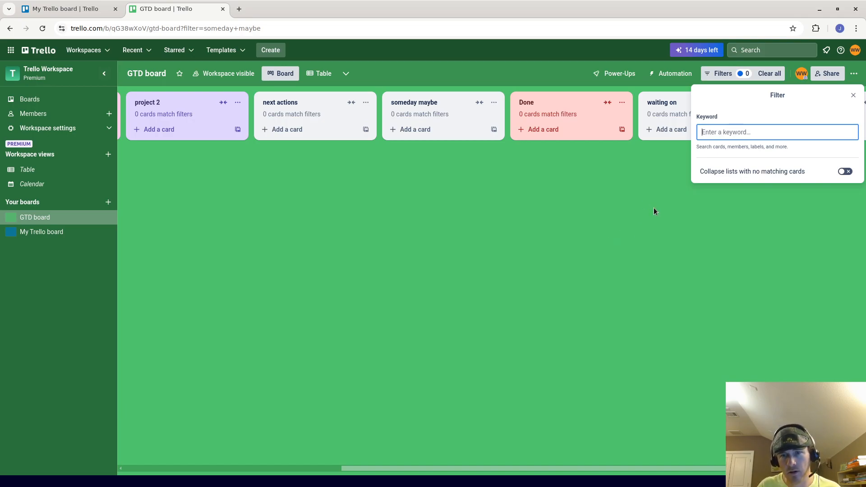
text(pay bill)
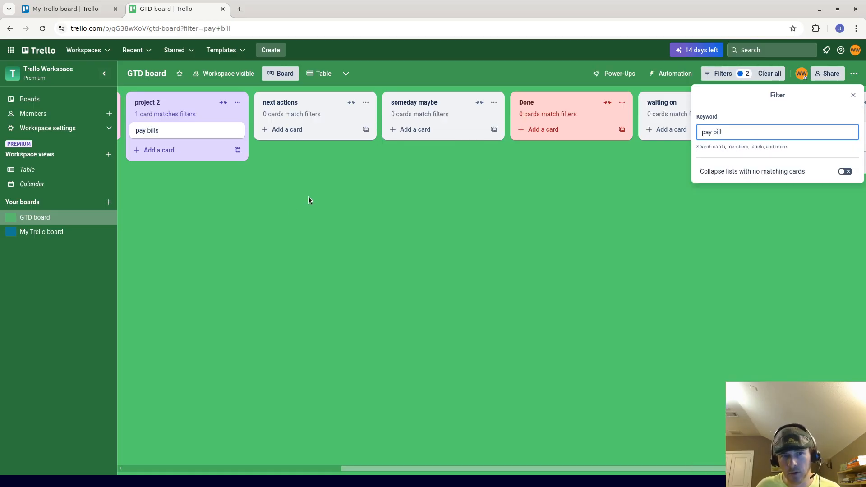
drag(335, 216, 697, 228)
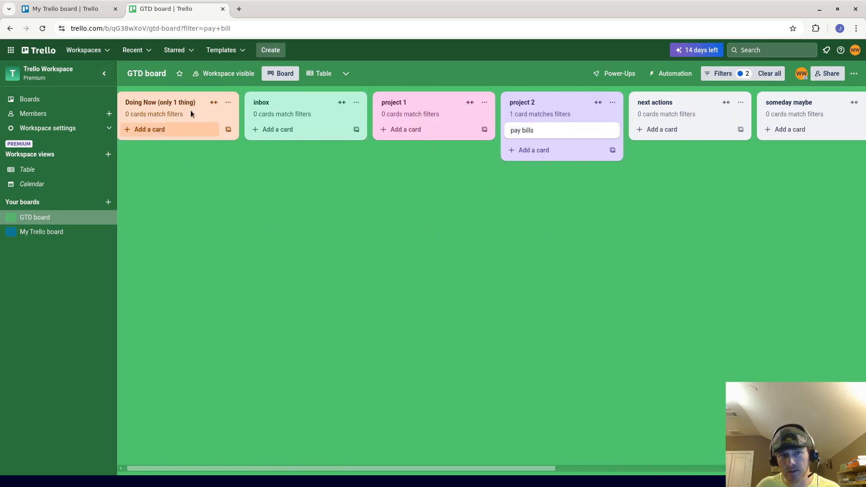
scroll(475, 263, right, 6)
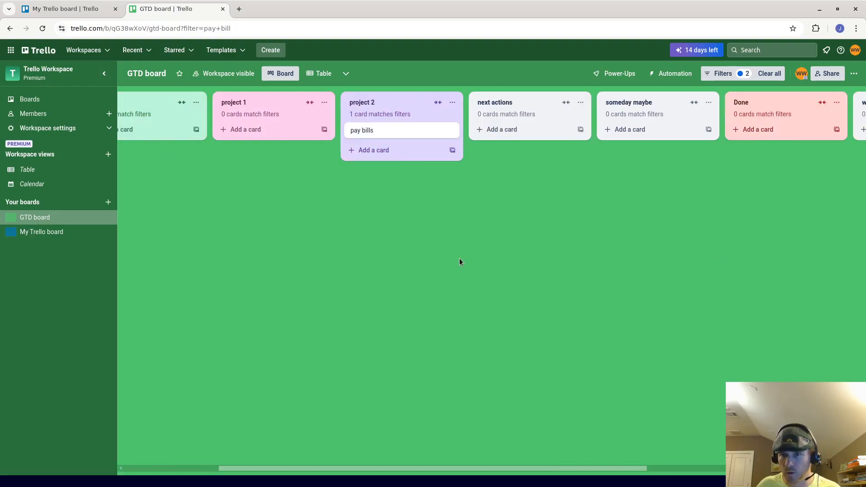
click(772, 73)
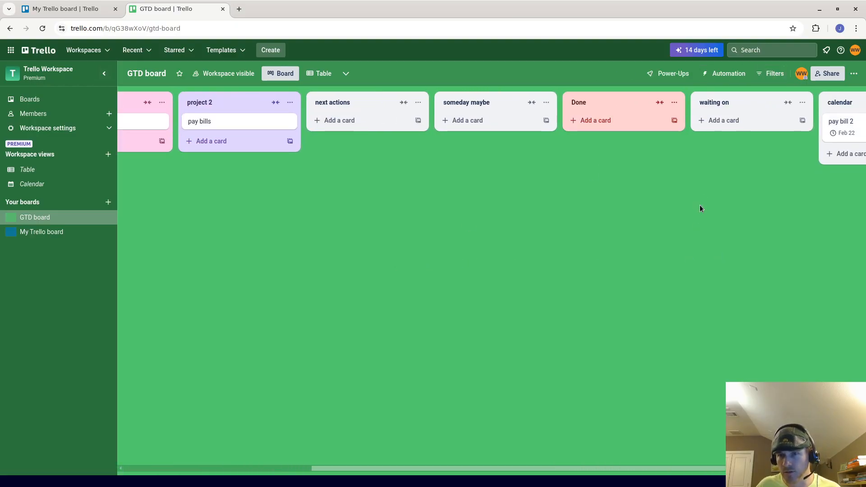
Look over the Automation options offered for the board and dismiss them
click(724, 73)
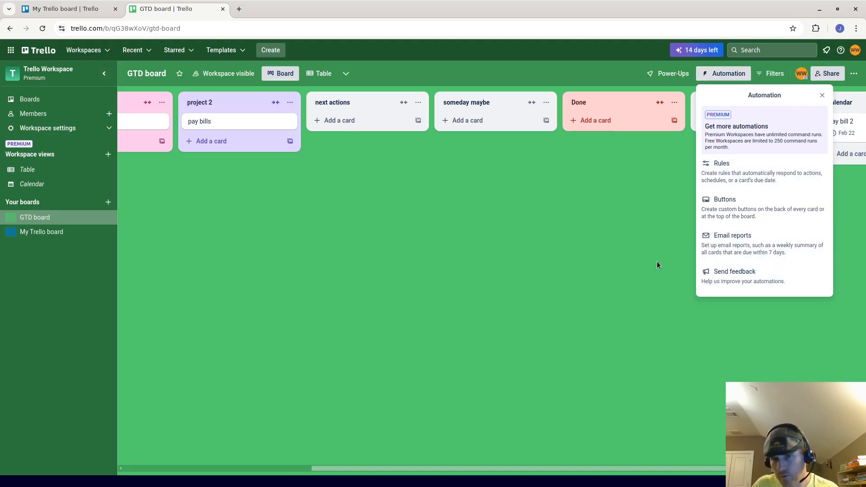
click(637, 301)
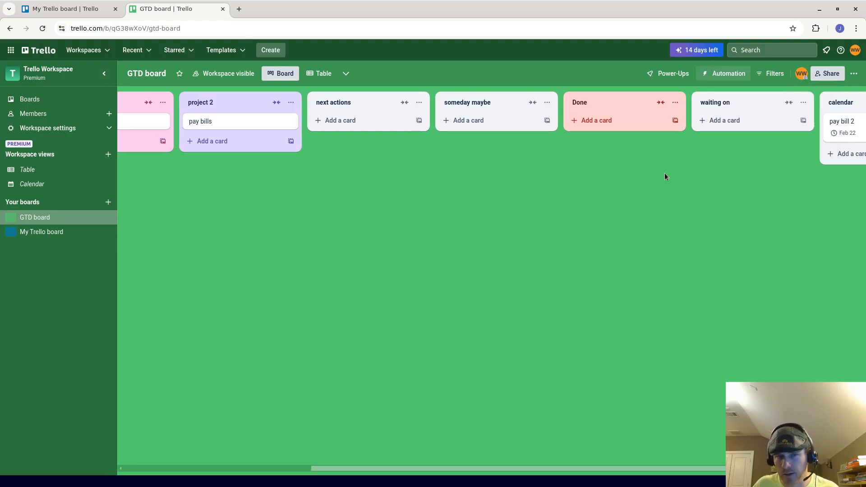
Add the Swimlanes by Blue Cat Power-Up from the Power-Ups directory to the board
click(681, 74)
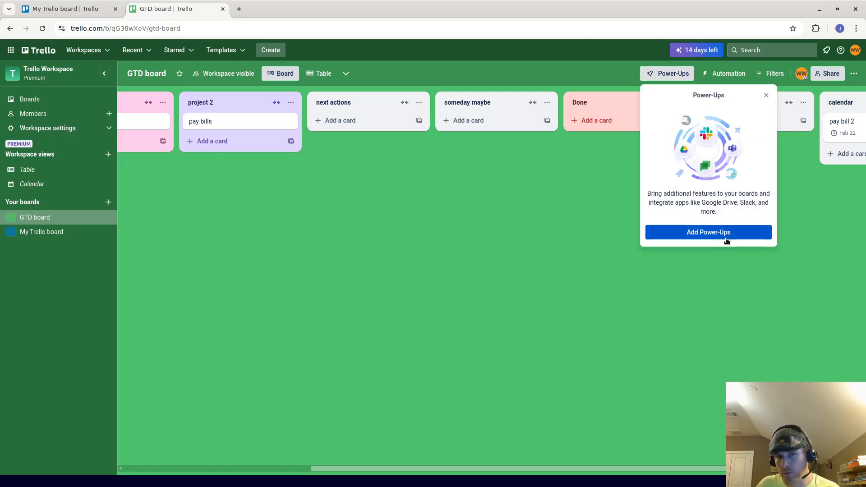
click(716, 233)
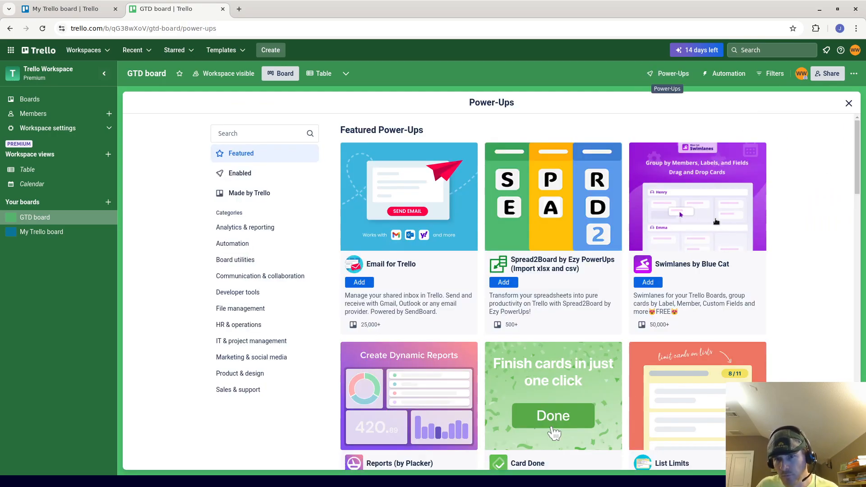
click(647, 281)
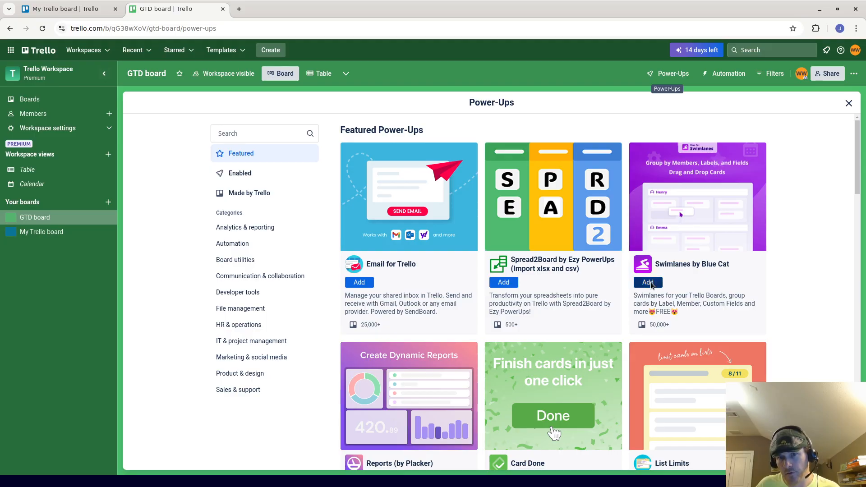
click(577, 296)
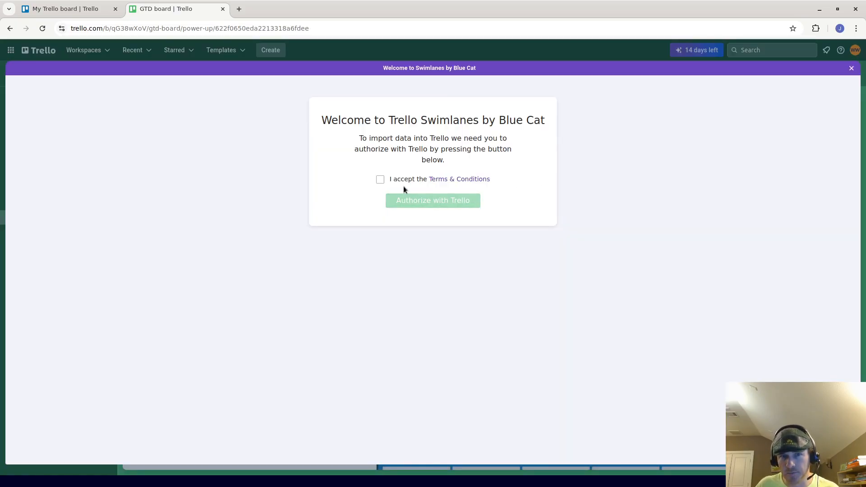
Accept the Swimlanes by Blue Cat Terms & Conditions and start its authorization with Trello
click(380, 179)
click(446, 204)
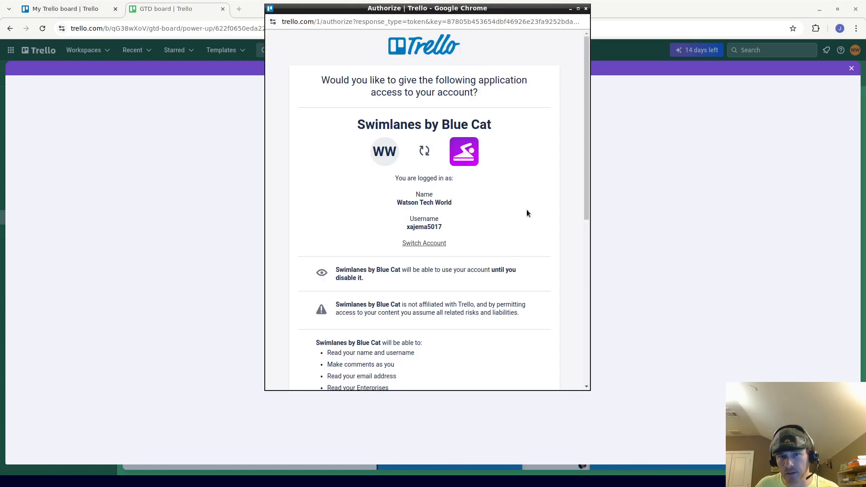
click(656, 194)
click(444, 203)
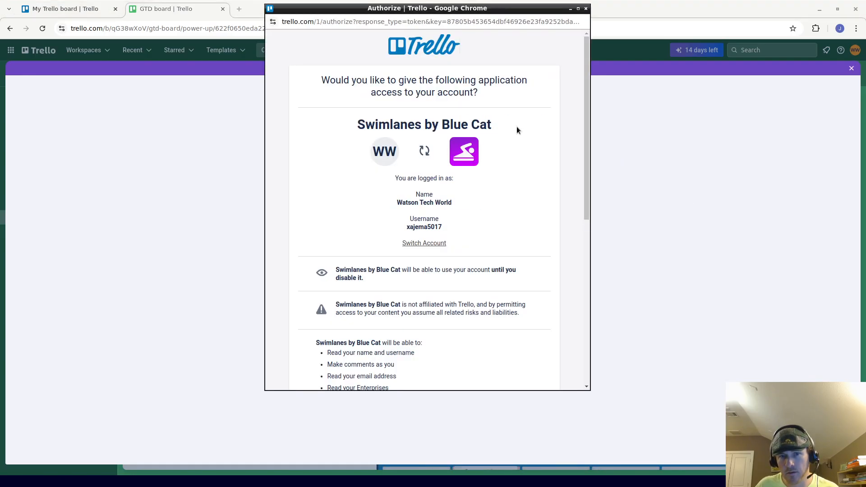
Review the permissions Swimlanes by Blue Cat requests and allow it access to the Trello account
scroll(518, 128, down, 7)
click(515, 269)
scroll(543, 240, up, 5)
scroll(543, 233, up, 3)
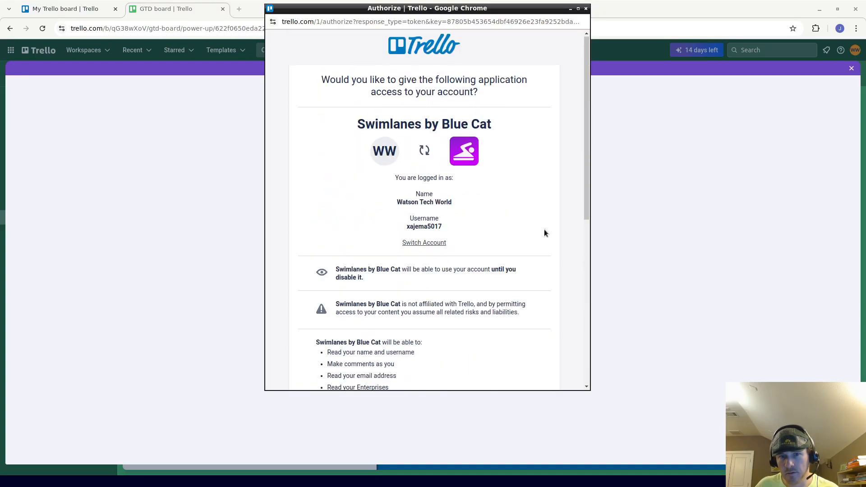
scroll(537, 243, down, 6)
click(519, 318)
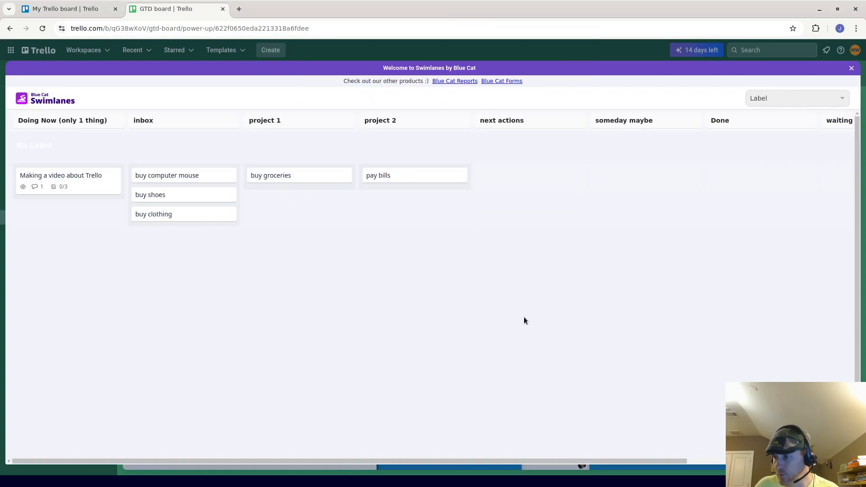